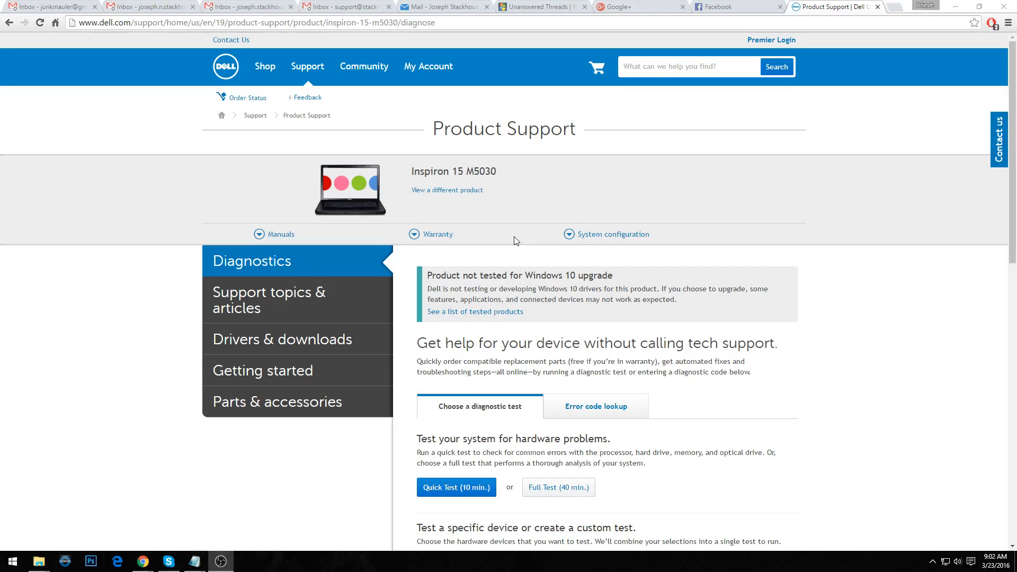
- Examine the Windows 10 upgrade notice on the Inspiron 15 M5030 support page and minimize the browser
{"action": "left_click_drag", "start_coordinate": [427, 275], "coordinate": [635, 277]}
{"action": "left_click", "coordinate": [572, 325]}
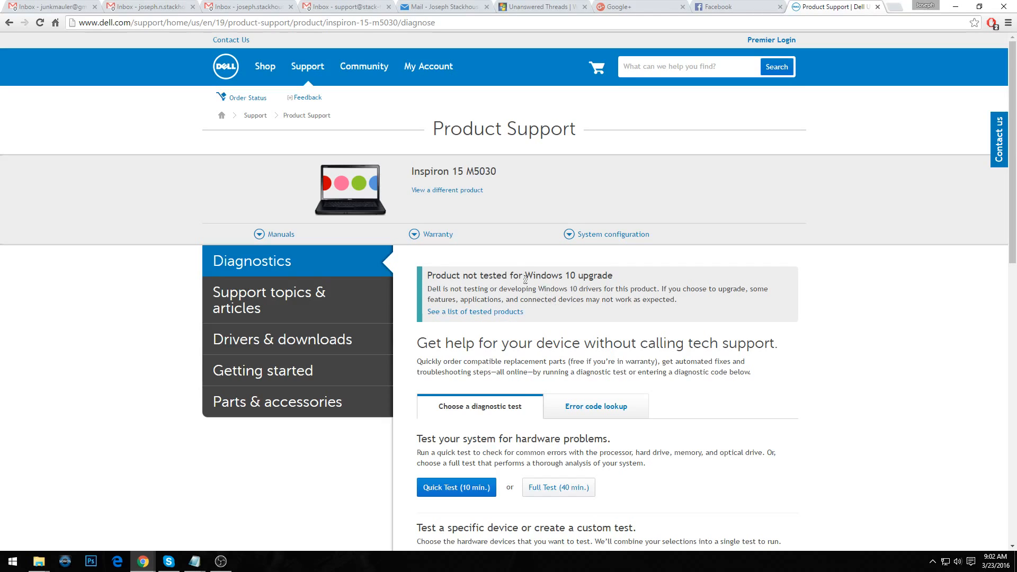
{"action": "left_click_drag", "start_coordinate": [522, 277], "coordinate": [616, 284]}
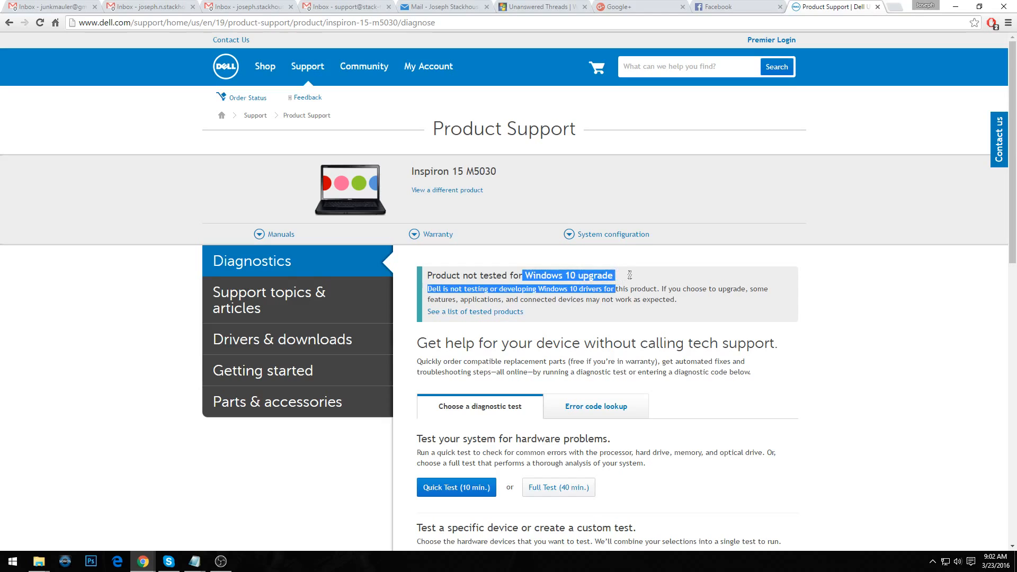
{"action": "left_click", "coordinate": [629, 276]}
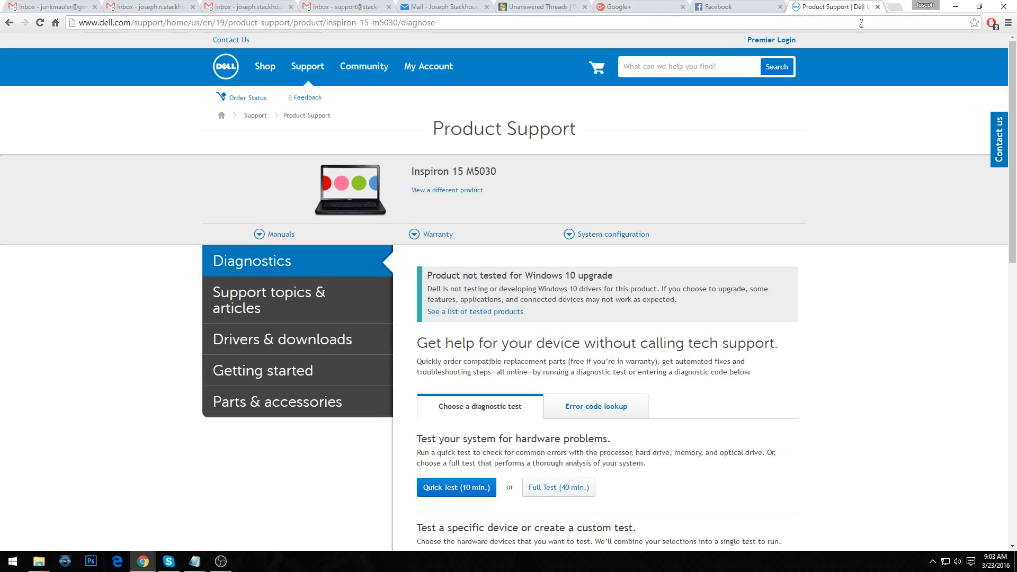
{"action": "left_click", "coordinate": [957, 6]}
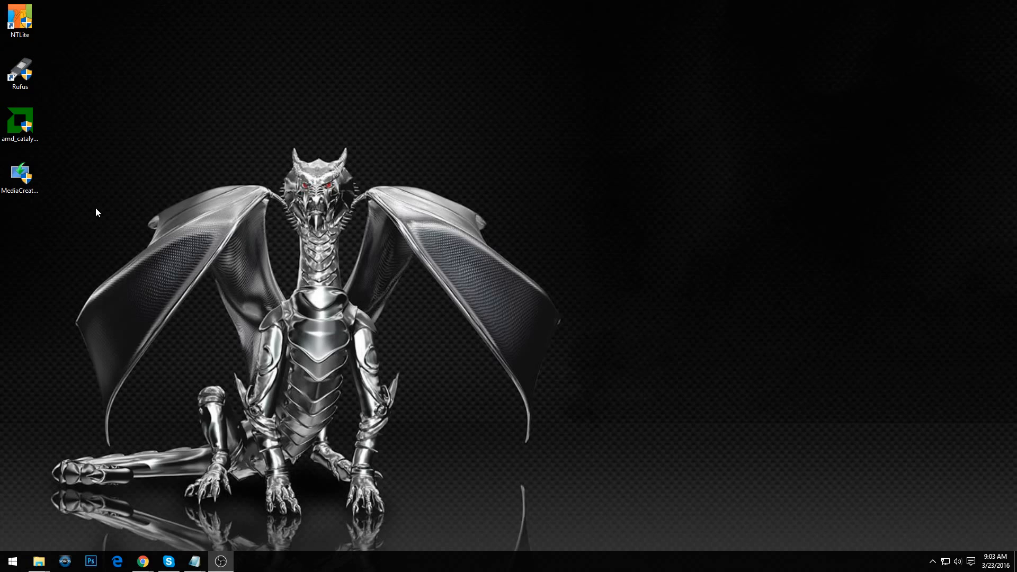
- Launch MediaCreationTool.exe from the desktop and accept the Windows 10 Setup license terms
{"action": "left_click", "coordinate": [19, 75]}
{"action": "left_click", "coordinate": [17, 126]}
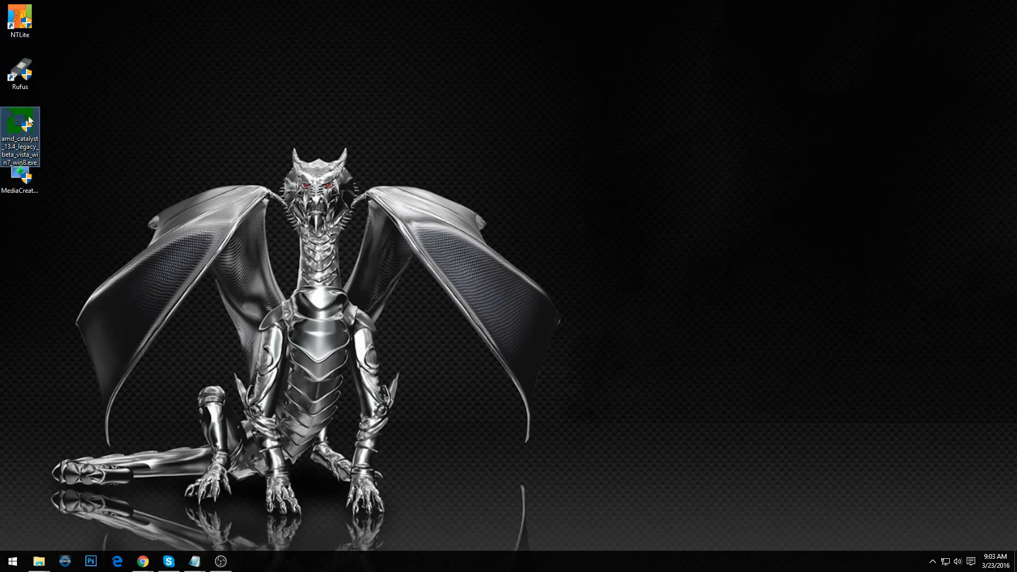
{"action": "left_click", "coordinate": [19, 198]}
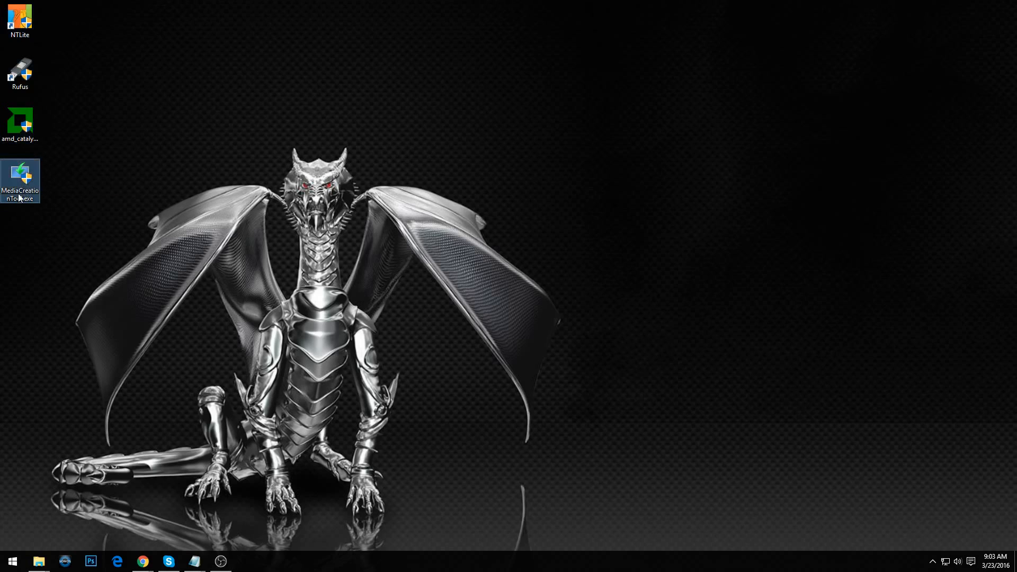
{"action": "mouse_move", "coordinate": [19, 180]}
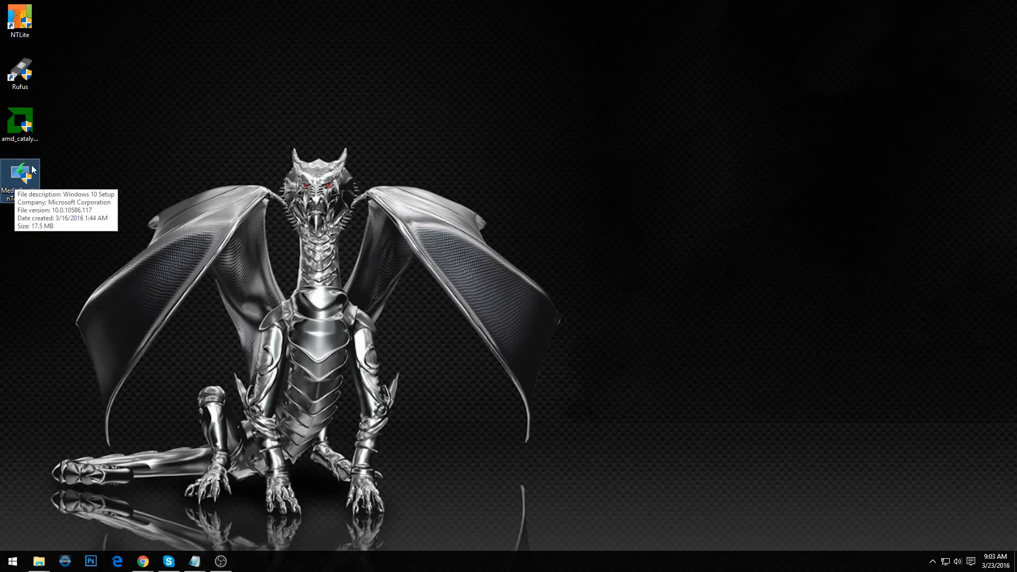
{"action": "double_click", "coordinate": [19, 175]}
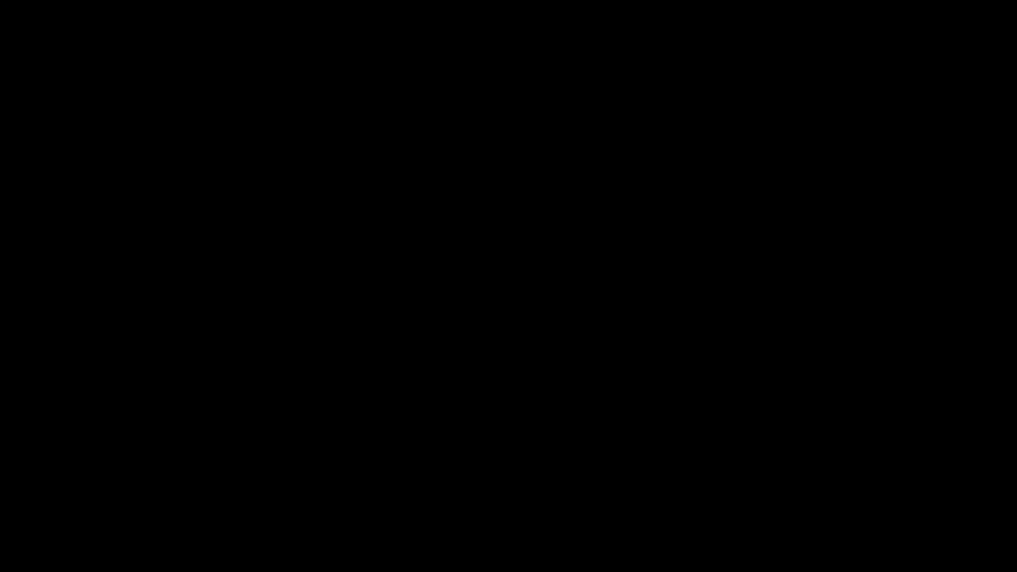
{"action": "left_click", "coordinate": [454, 323]}
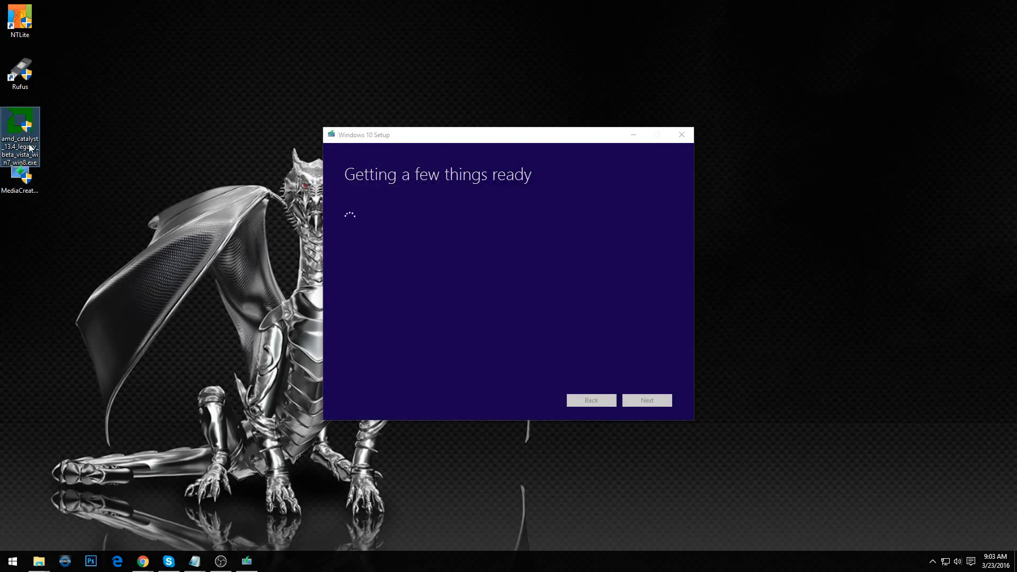
{"action": "mouse_move", "coordinate": [32, 157]}
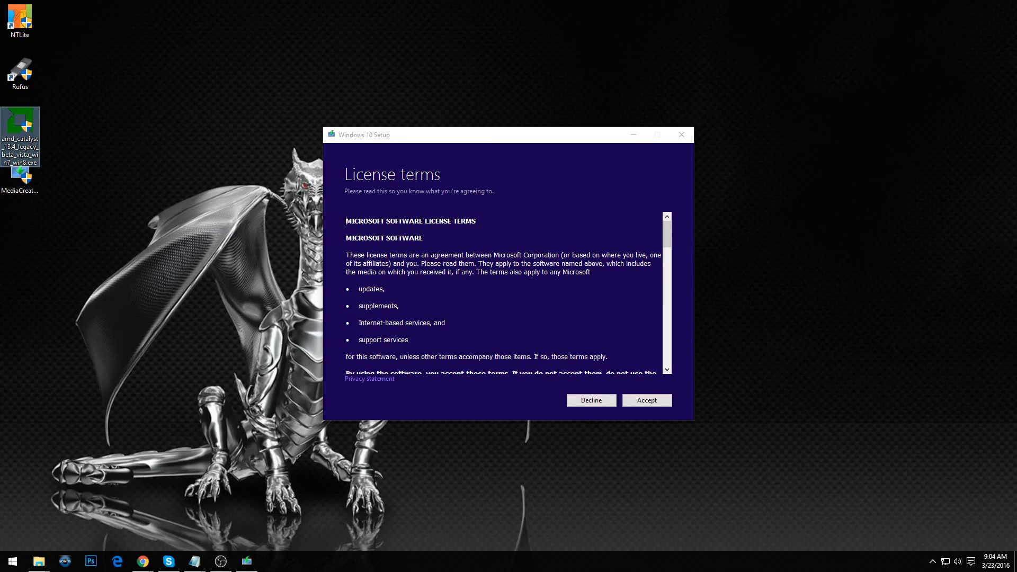
{"action": "left_click", "coordinate": [638, 403]}
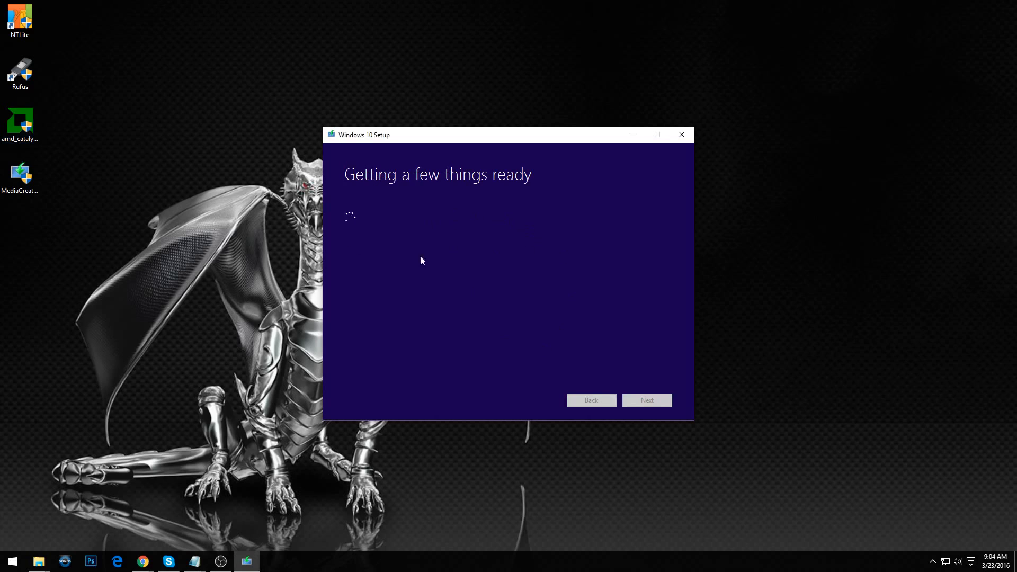
{"action": "left_click", "coordinate": [13, 194]}
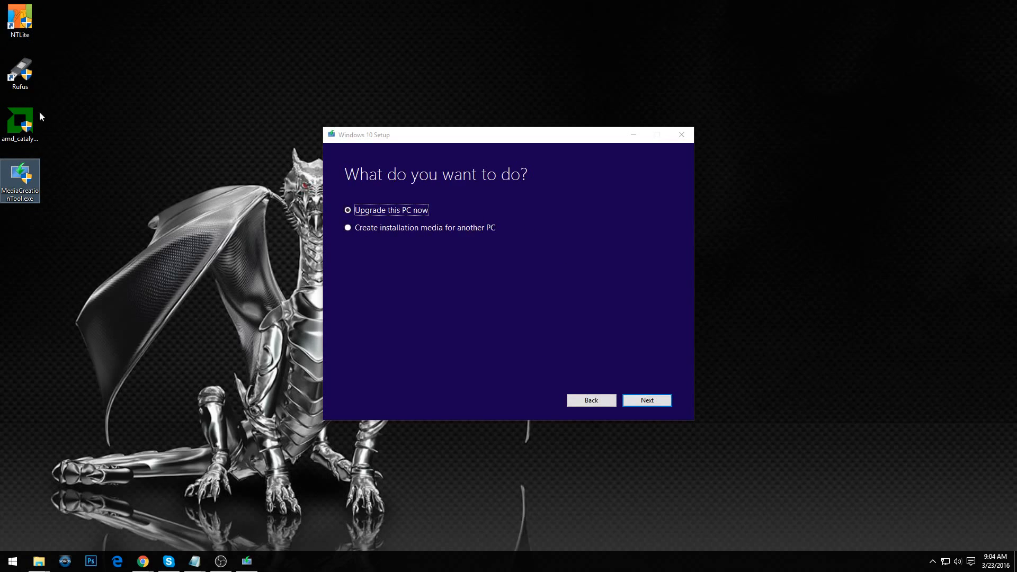
- Configure Windows 10 Setup to create installation media for another PC as an ISO file, using the recommended language, edition and architecture options
{"action": "left_click", "coordinate": [357, 228]}
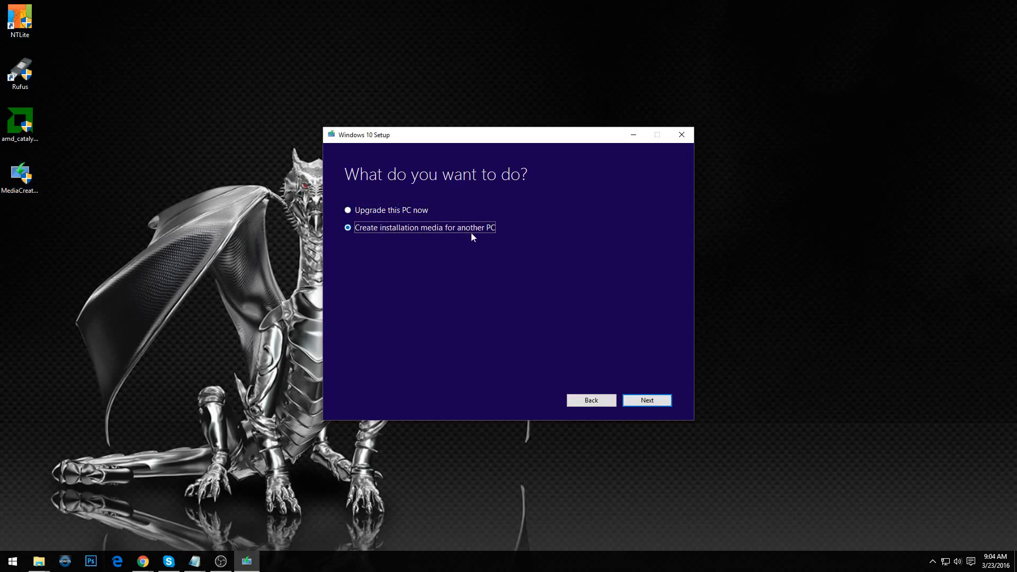
{"action": "left_click", "coordinate": [654, 403]}
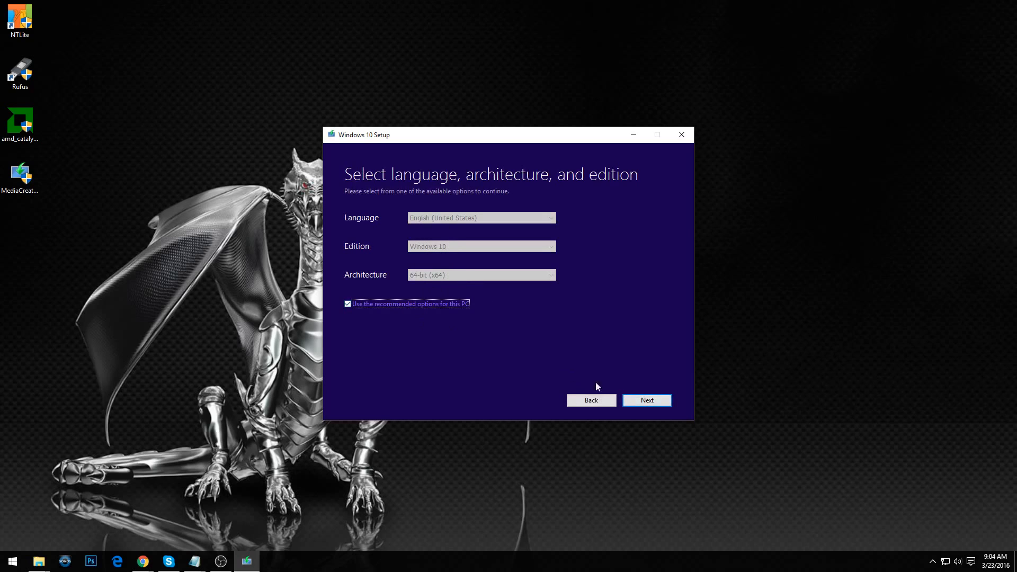
{"action": "left_click", "coordinate": [643, 399]}
{"action": "left_click", "coordinate": [378, 247]}
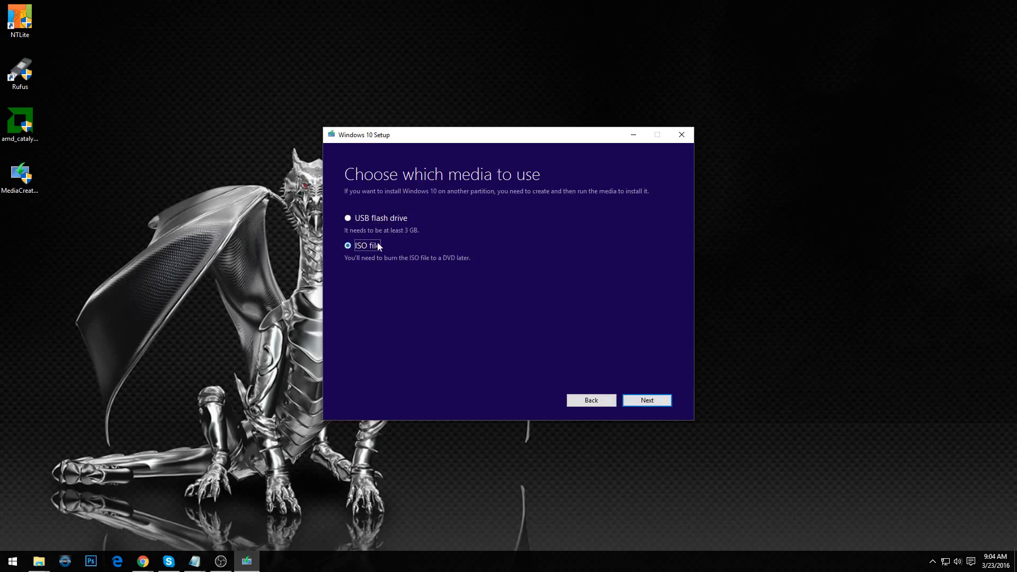
{"action": "left_click", "coordinate": [655, 406]}
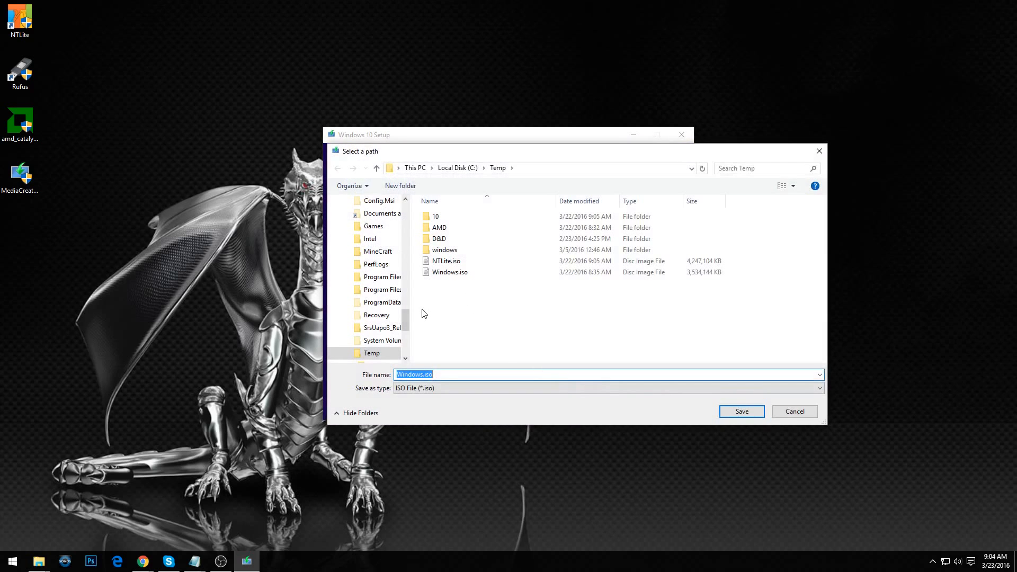
- Save the ISO as Windows.iso on the Desktop to start the download, and minimize the Windows 10 Setup window
{"action": "left_click_drag", "start_coordinate": [406, 320], "coordinate": [405, 212]}
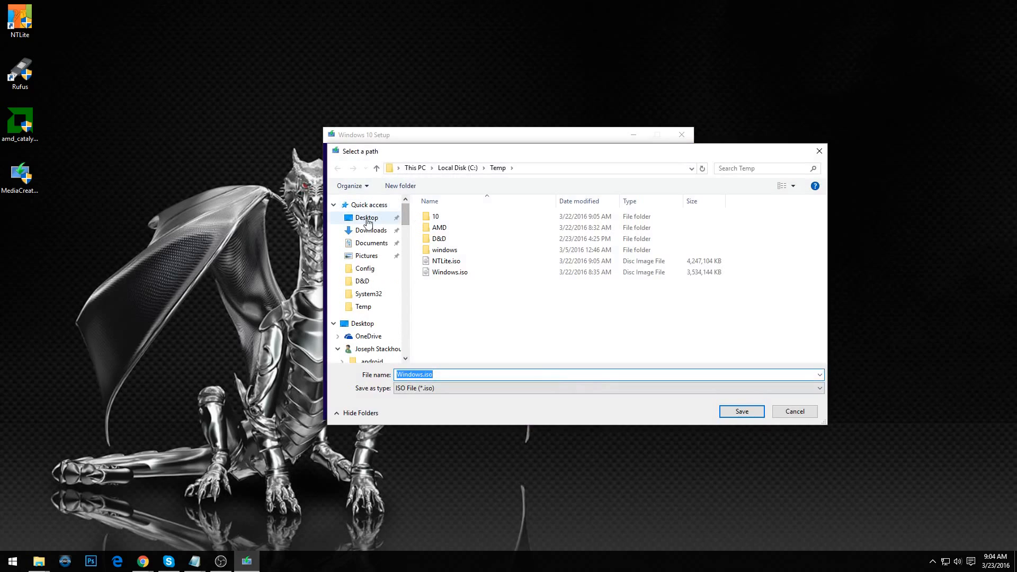
{"action": "left_click", "coordinate": [366, 218]}
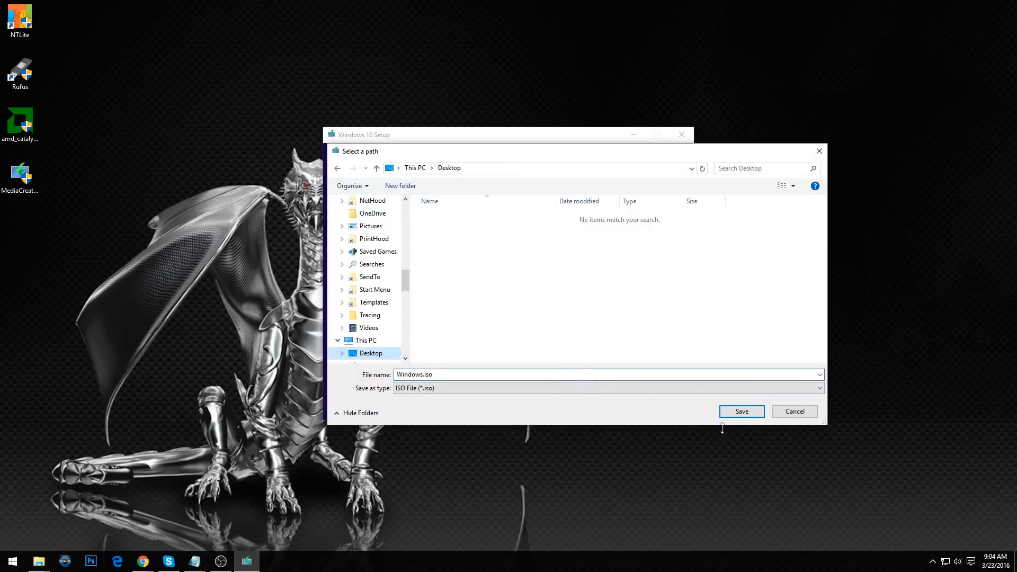
{"action": "left_click", "coordinate": [741, 411]}
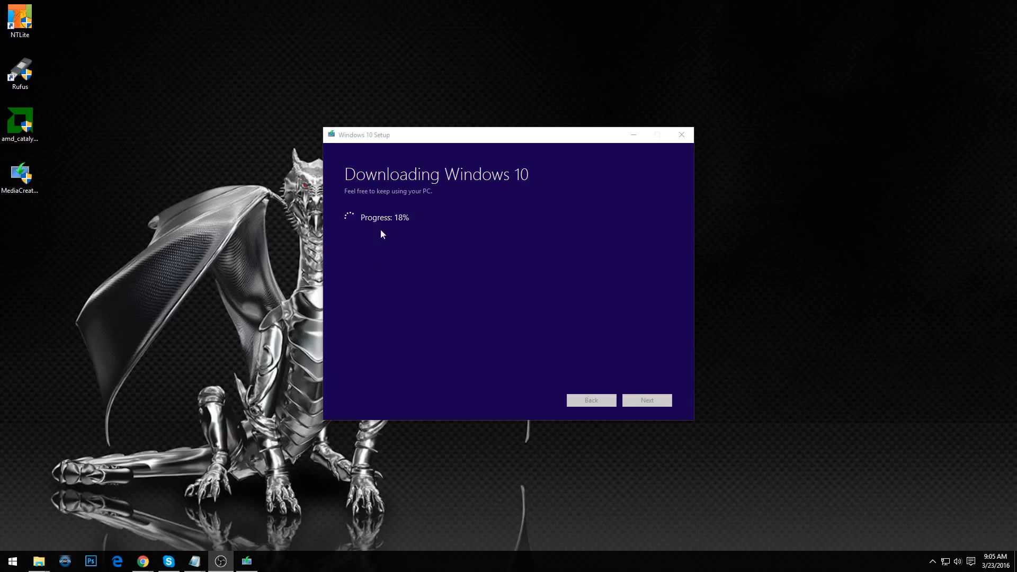
{"action": "left_click", "coordinate": [453, 136]}
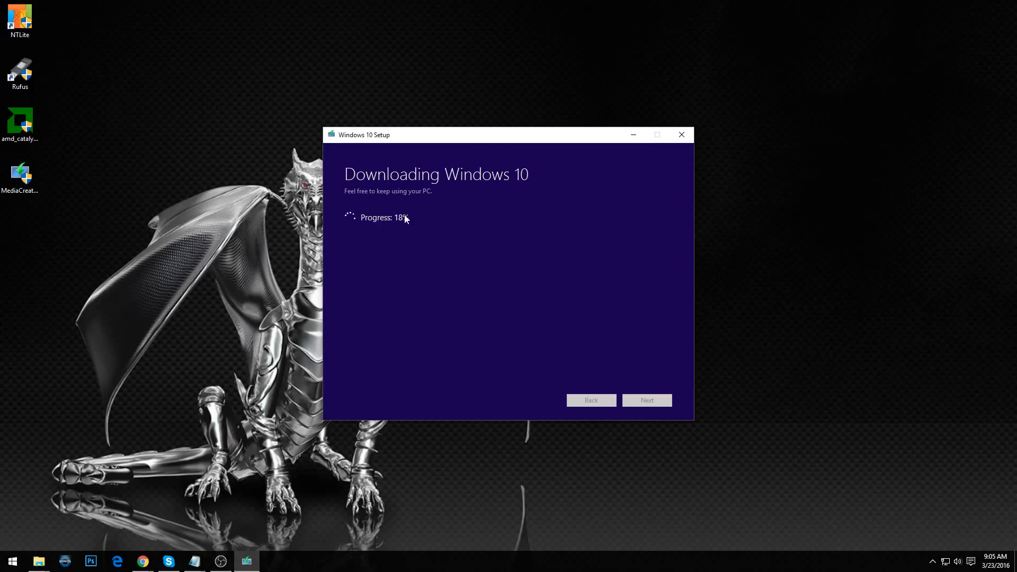
{"action": "left_click", "coordinate": [633, 135]}
- Move the AMD Catalyst 13.4 legacy installer out of the desktop's icon column and launch it
{"action": "left_click", "coordinate": [18, 133]}
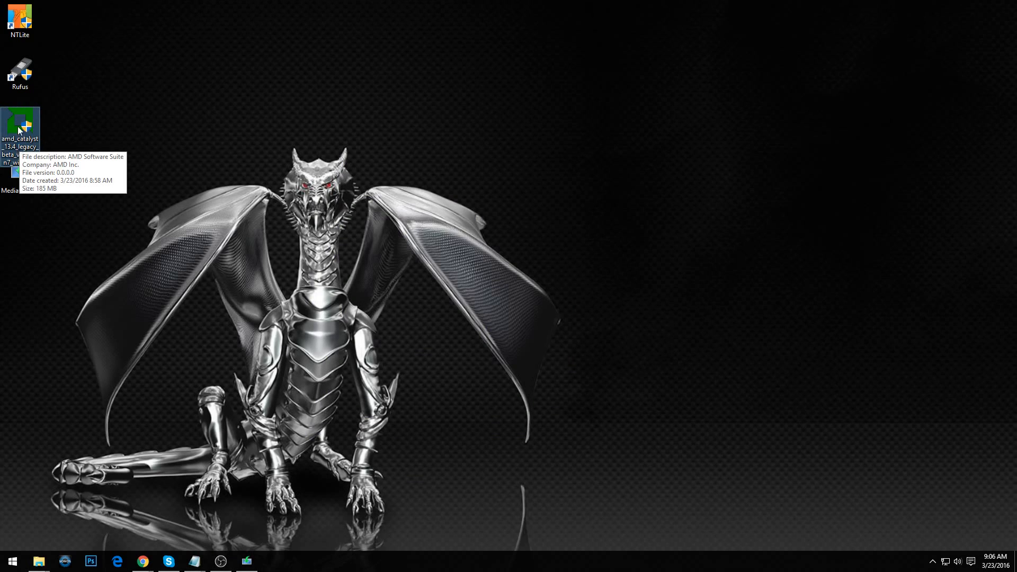
{"action": "left_click_drag", "start_coordinate": [17, 127], "coordinate": [110, 120]}
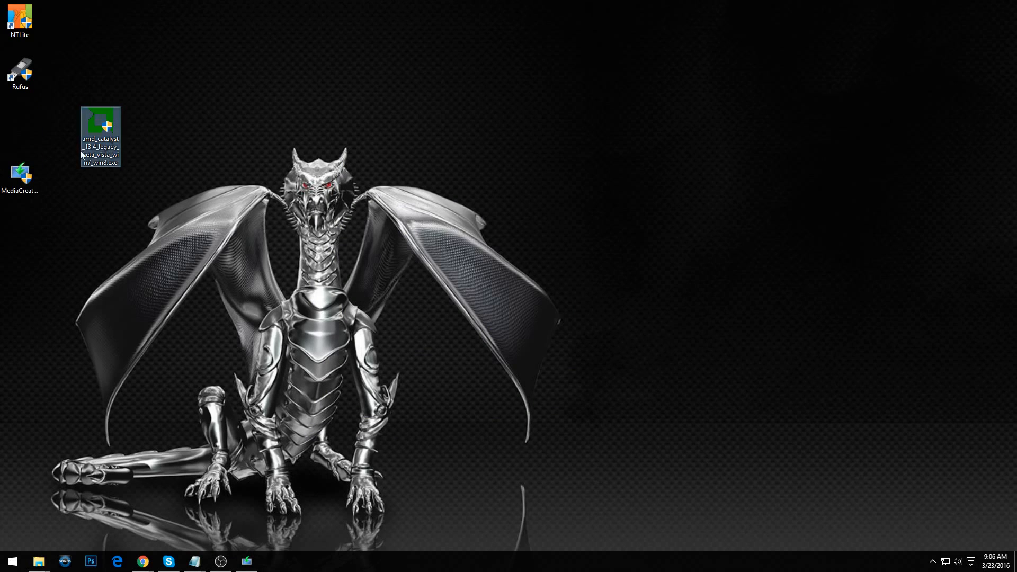
{"action": "double_click", "coordinate": [112, 142]}
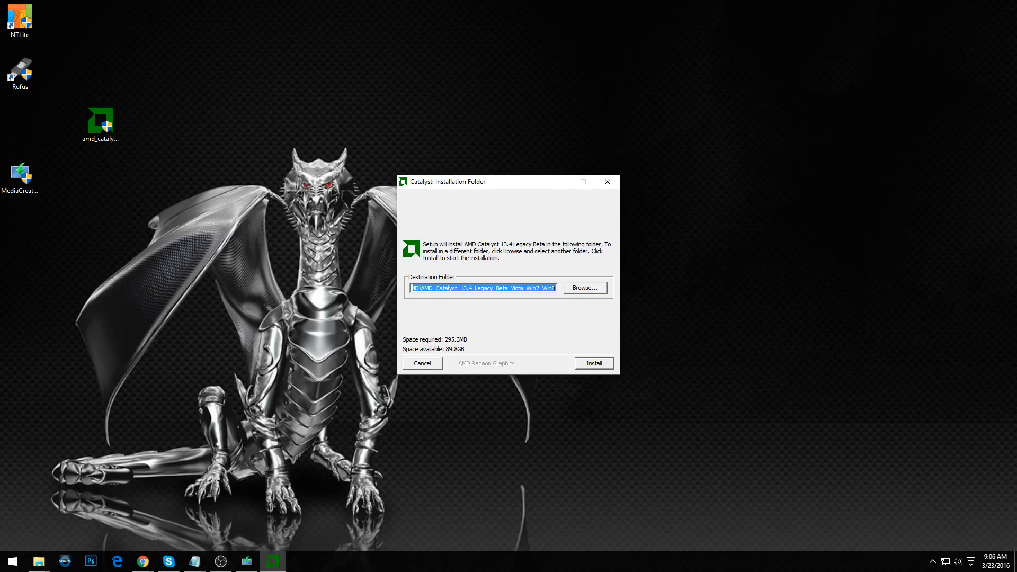
- Extract the Catalyst files to h:\Temp\AMD\AMD_Catalyst_13.4_Legacy_Beta_Vista_Win7_Win8 and exit the Catalyst Install Manager without installing
{"action": "left_click", "coordinate": [412, 289]}
{"action": "key", "text": "Delete"}
{"action": "type", "text": "h:\\"}
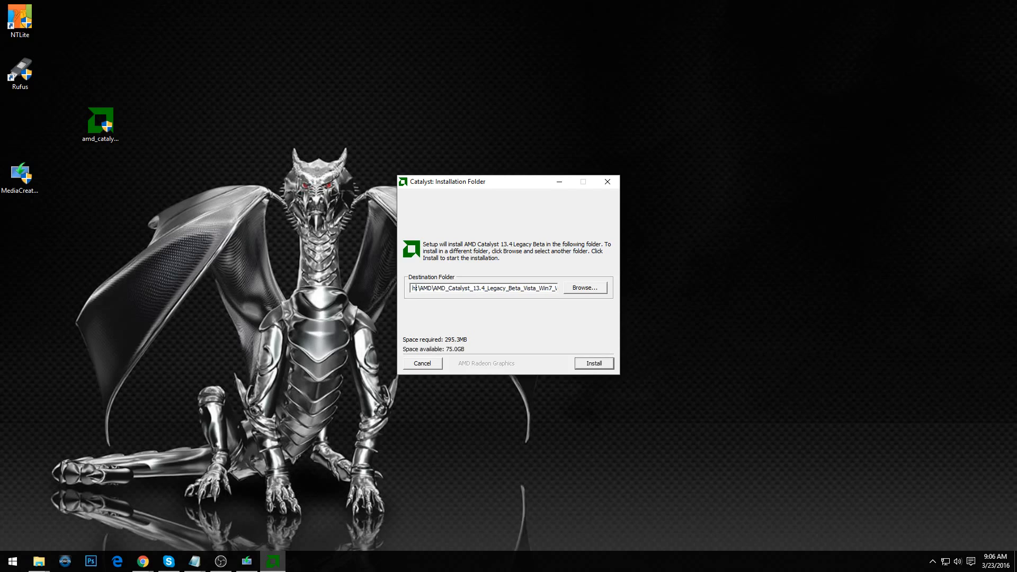
{"action": "type", "text": "Temp\\"}
{"action": "left_click", "coordinate": [583, 365]}
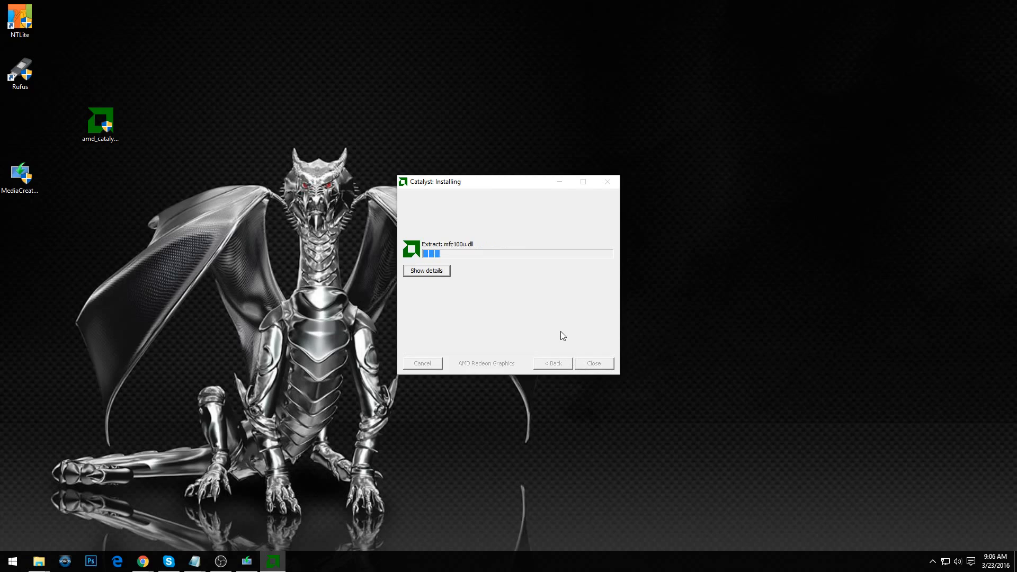
{"action": "left_click", "coordinate": [440, 270]}
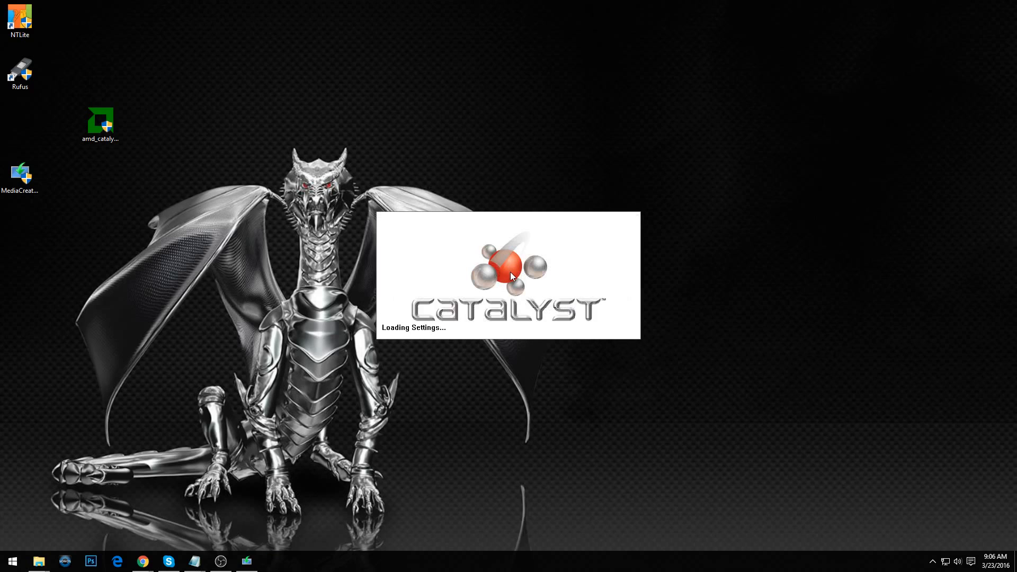
{"action": "left_click", "coordinate": [623, 416]}
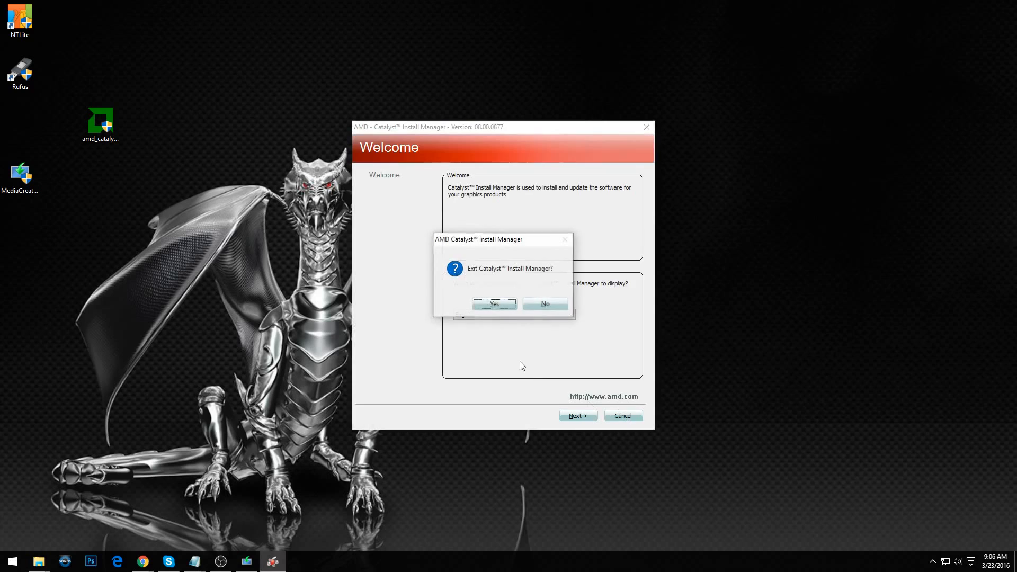
{"action": "left_click", "coordinate": [500, 304]}
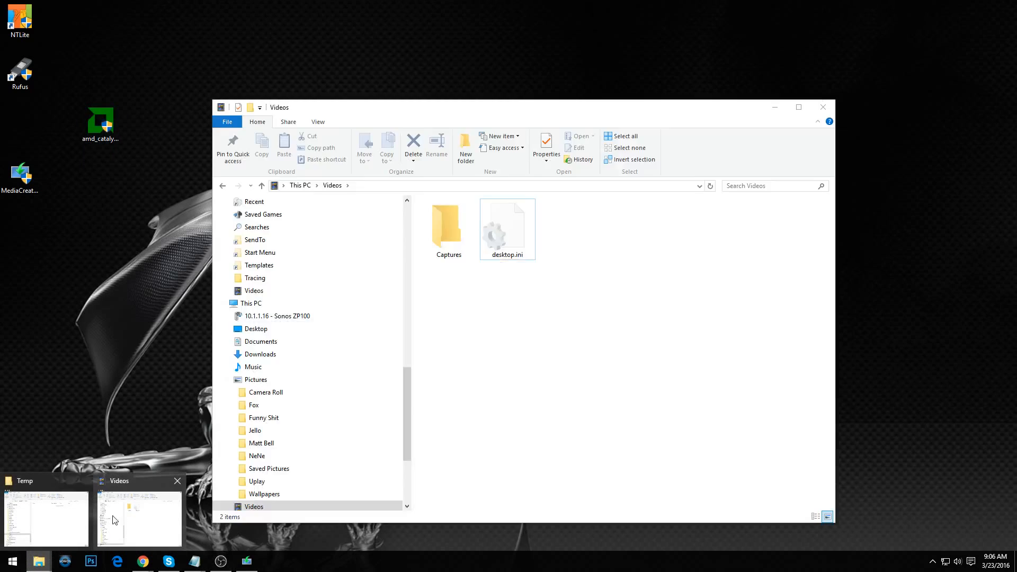
- Browse the extracted Catalyst folder in H:\Temp\AMD down to Packages\Drivers\Display\W86A_INF to view the display driver files
{"action": "left_click", "coordinate": [102, 504]}
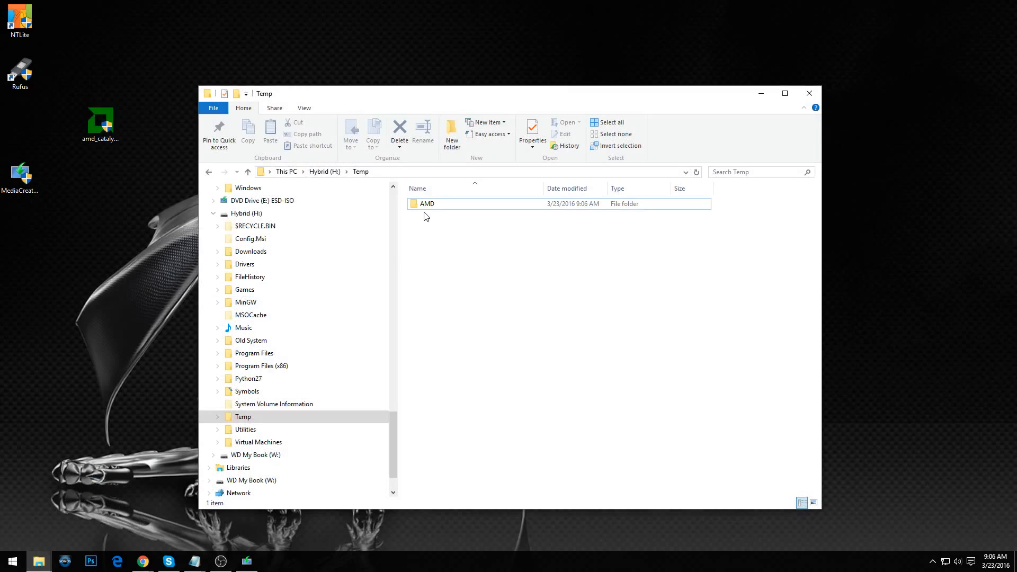
{"action": "double_click", "coordinate": [425, 207]}
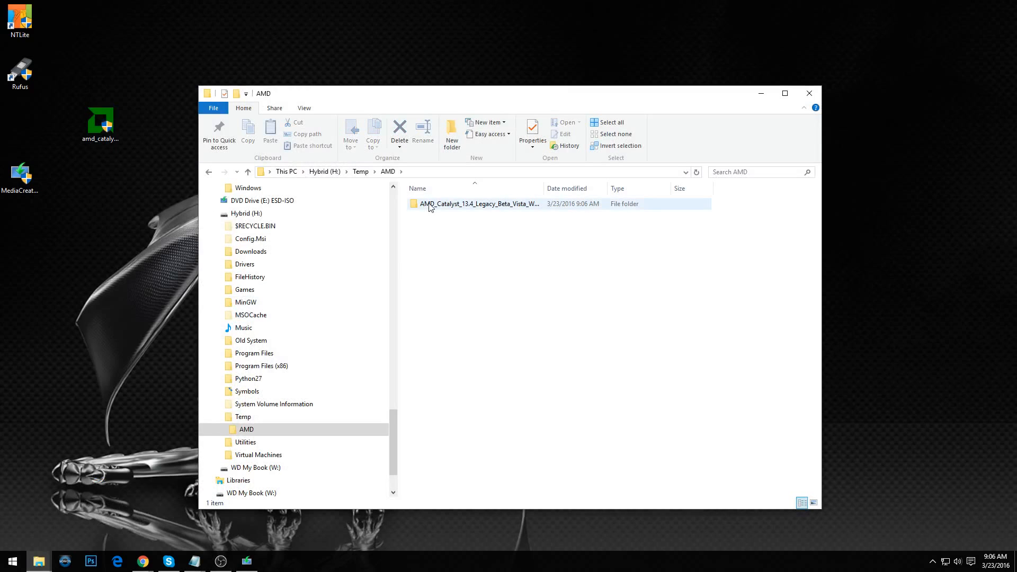
{"action": "double_click", "coordinate": [473, 205]}
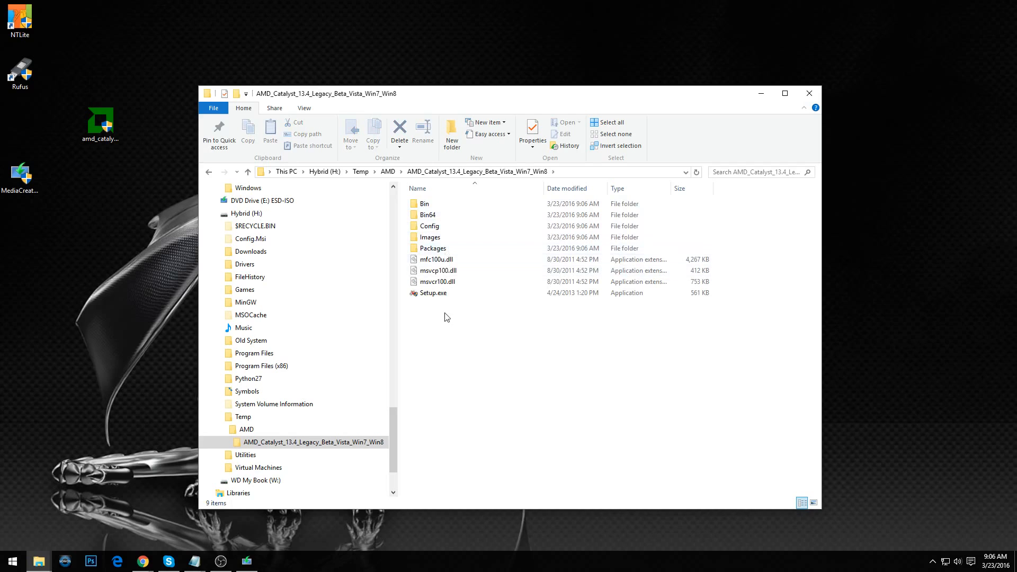
{"action": "left_click", "coordinate": [430, 250]}
{"action": "double_click", "coordinate": [431, 250]}
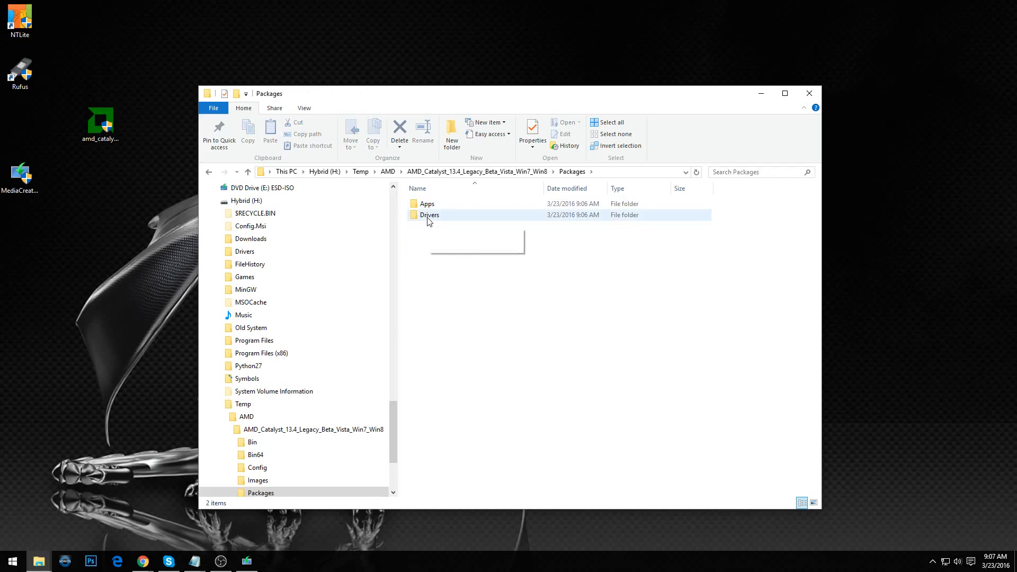
{"action": "double_click", "coordinate": [428, 216]}
{"action": "double_click", "coordinate": [430, 205]}
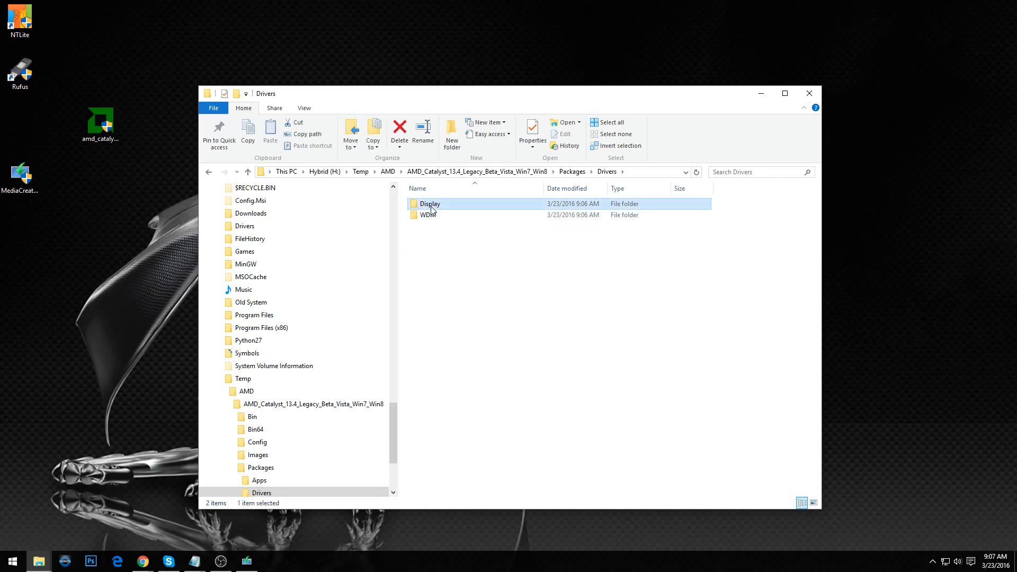
{"action": "left_click", "coordinate": [427, 219]}
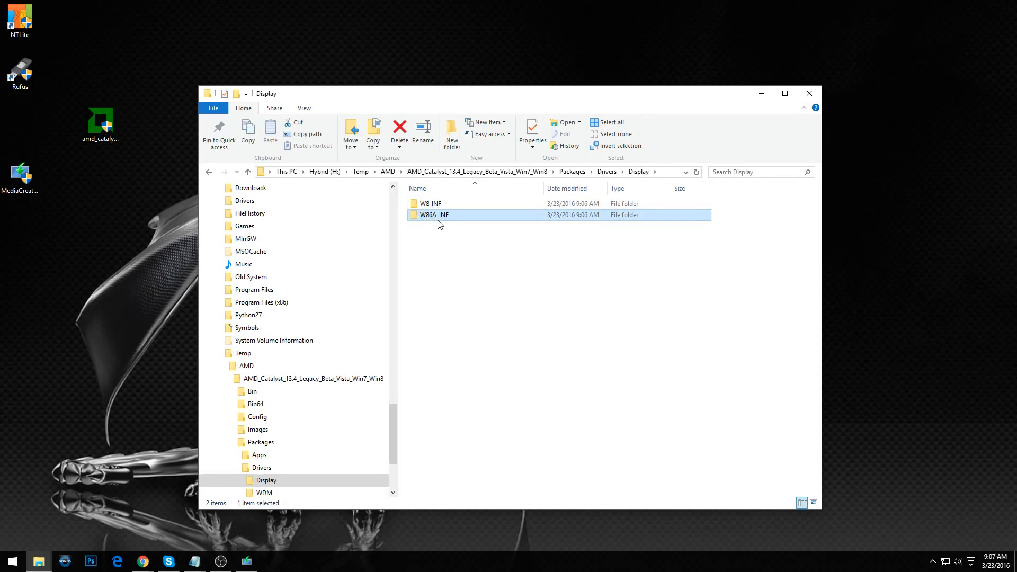
{"action": "double_click", "coordinate": [439, 216]}
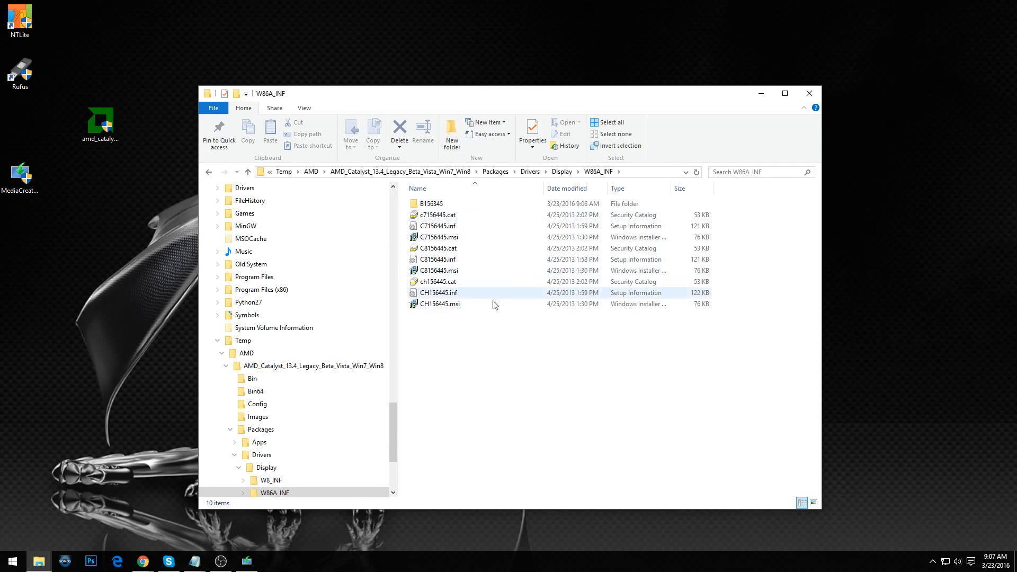
- Close the driver folder window and restore the Windows 10 Setup window to check the media creation progress
{"action": "left_click", "coordinate": [809, 94]}
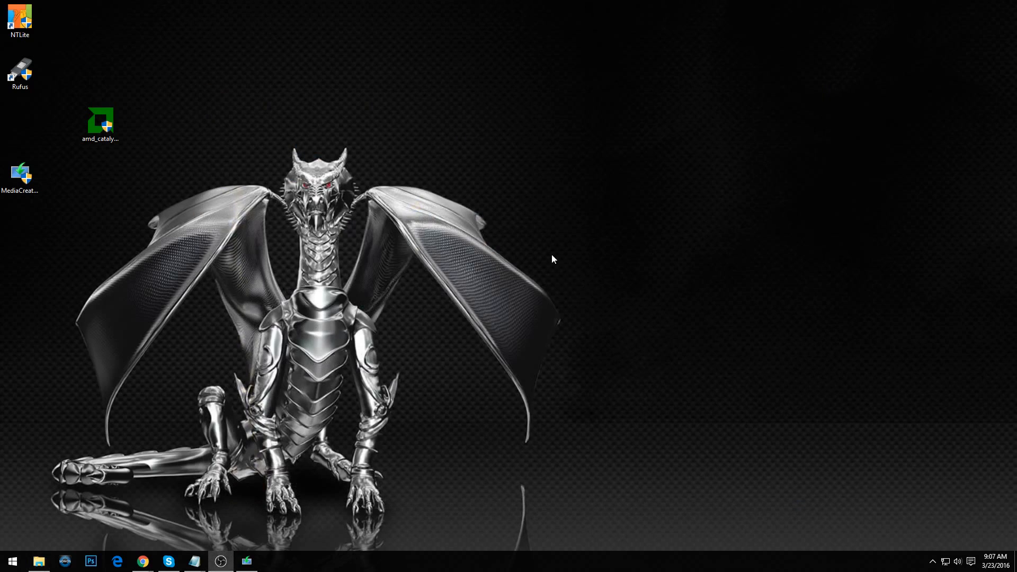
{"action": "left_click", "coordinate": [247, 561]}
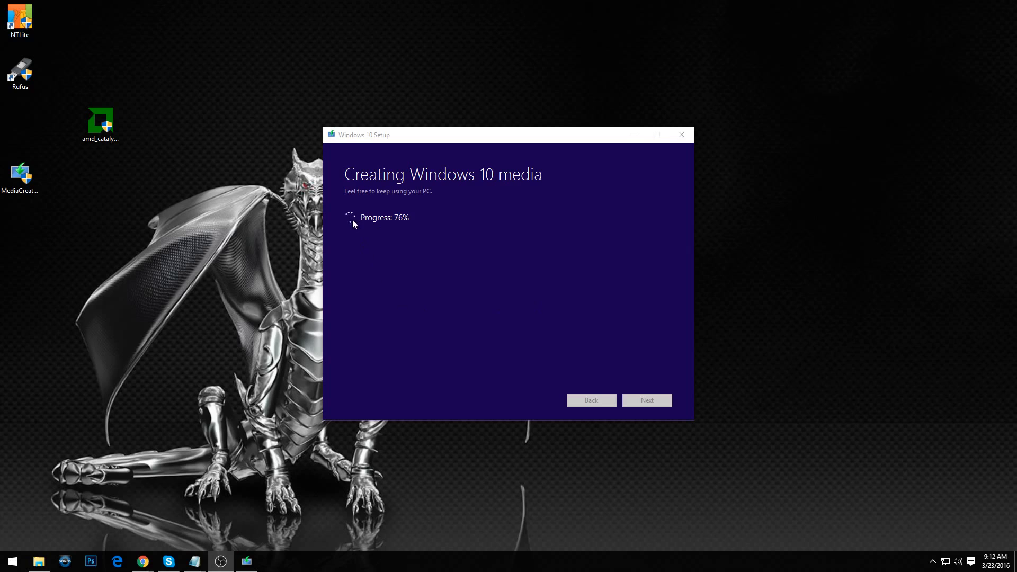
- Check the Windows Defender real-time protection setting under Update & Security, and close Settings
{"action": "left_click", "coordinate": [12, 561]}
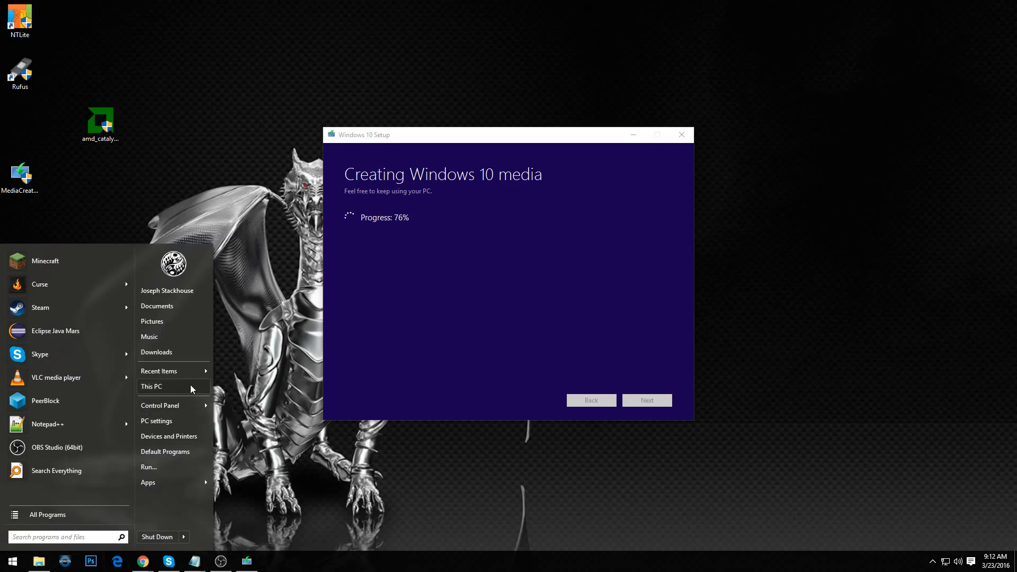
{"action": "left_click", "coordinate": [175, 426]}
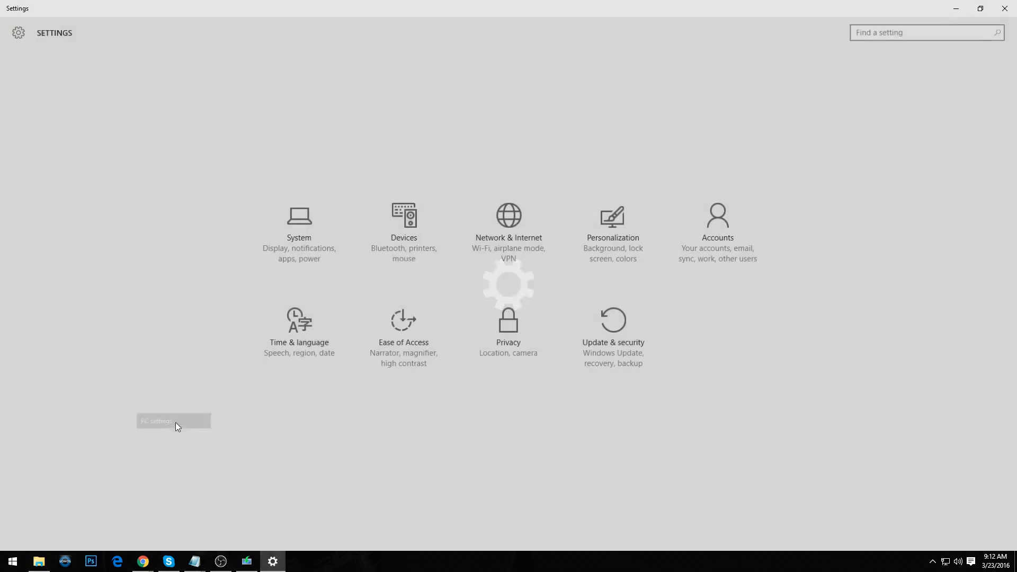
{"action": "left_click", "coordinate": [579, 348]}
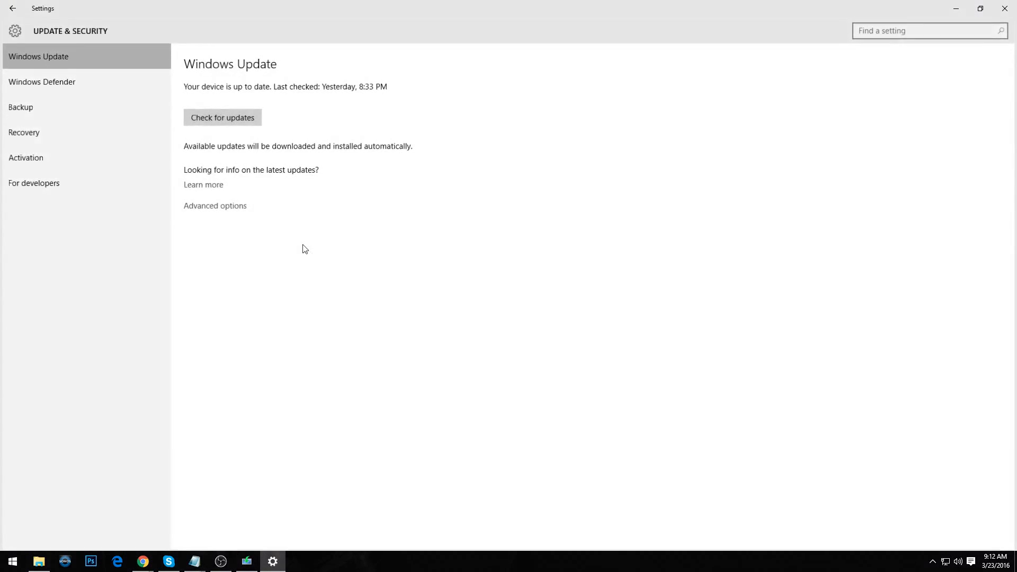
{"action": "left_click", "coordinate": [57, 70]}
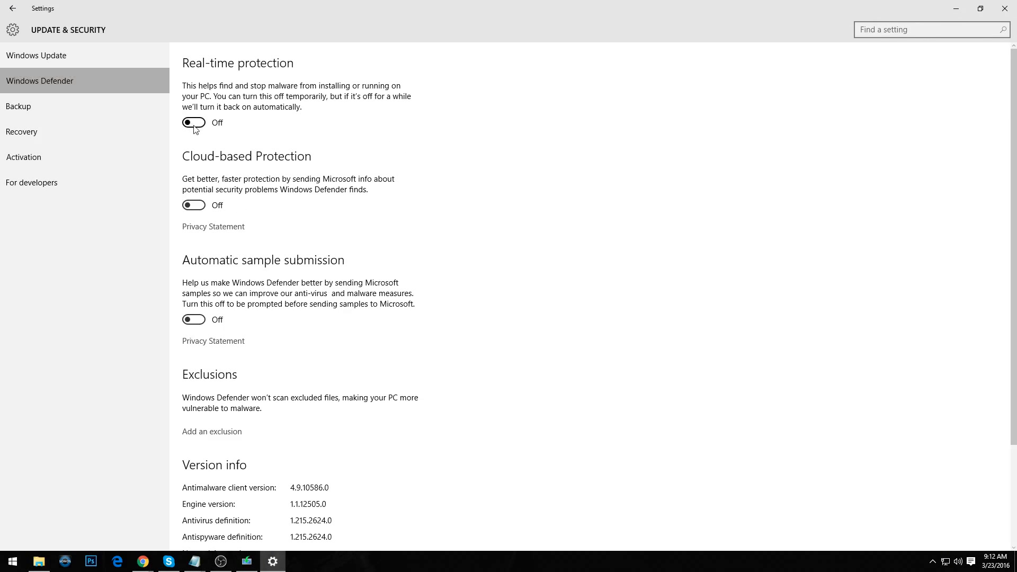
{"action": "left_click", "coordinate": [1004, 9]}
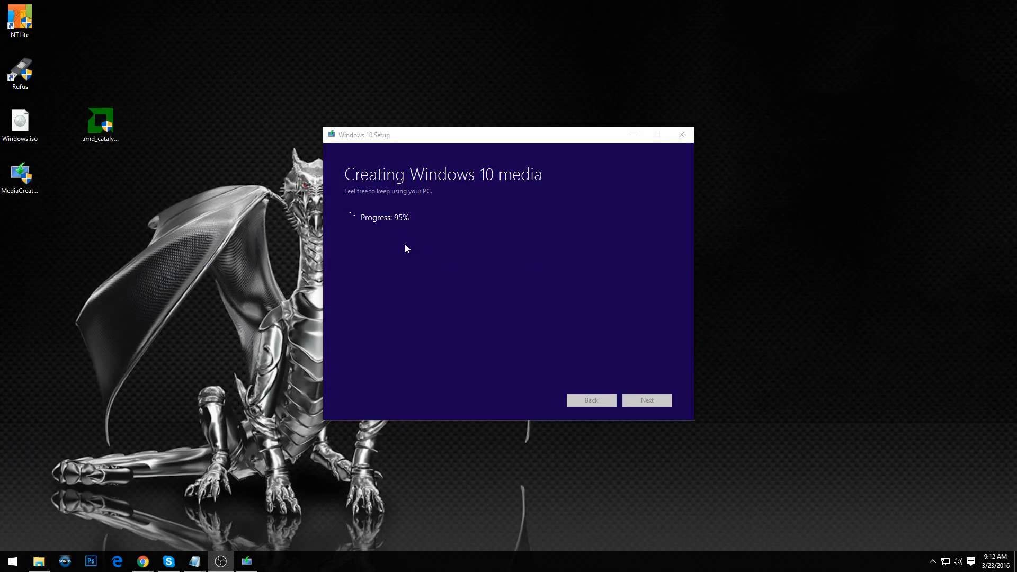
- Finish the Windows 10 Setup wizard without burning the ISO to a DVD
{"action": "left_click", "coordinate": [32, 25]}
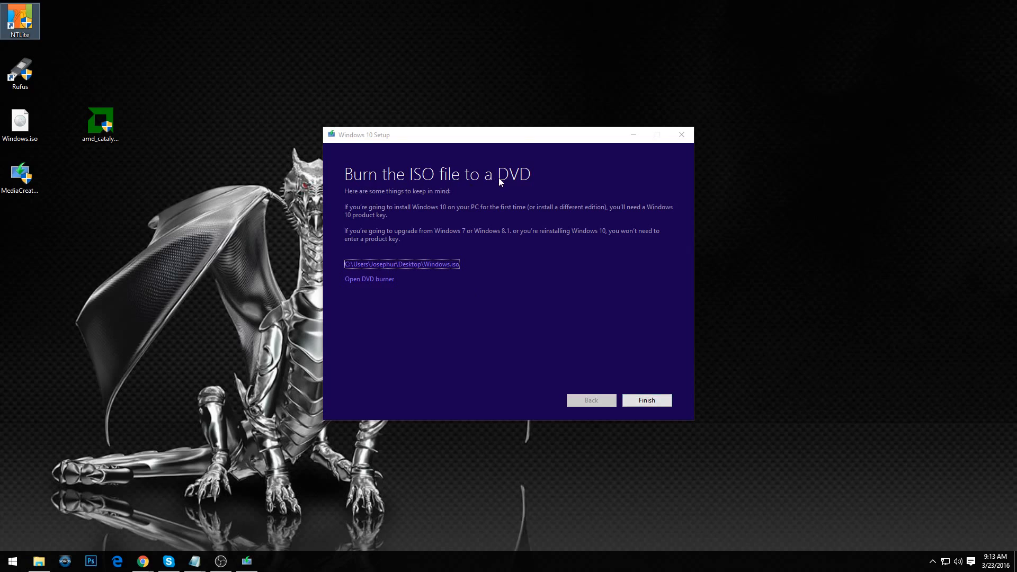
{"action": "left_click", "coordinate": [33, 125]}
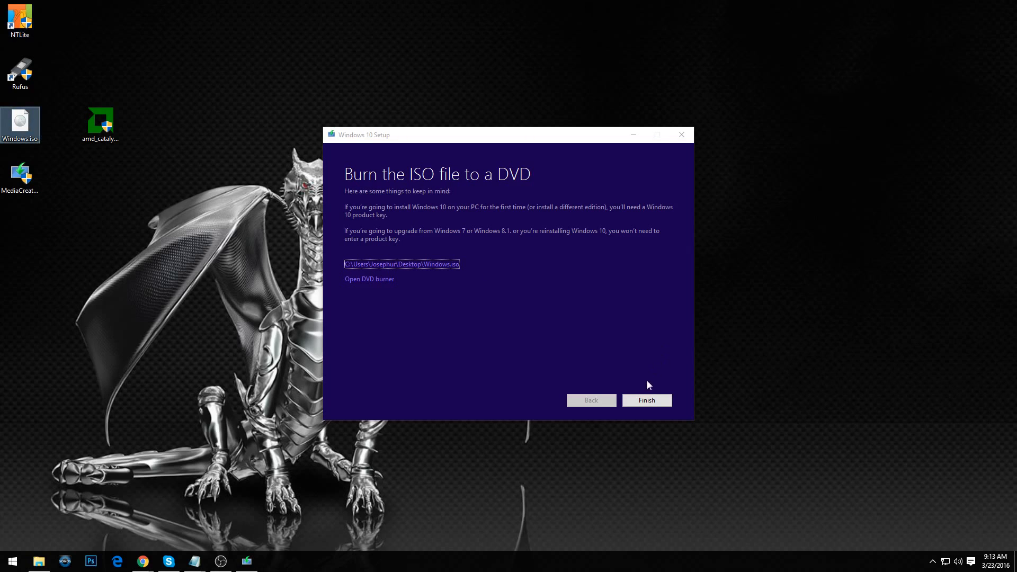
{"action": "left_click", "coordinate": [647, 398]}
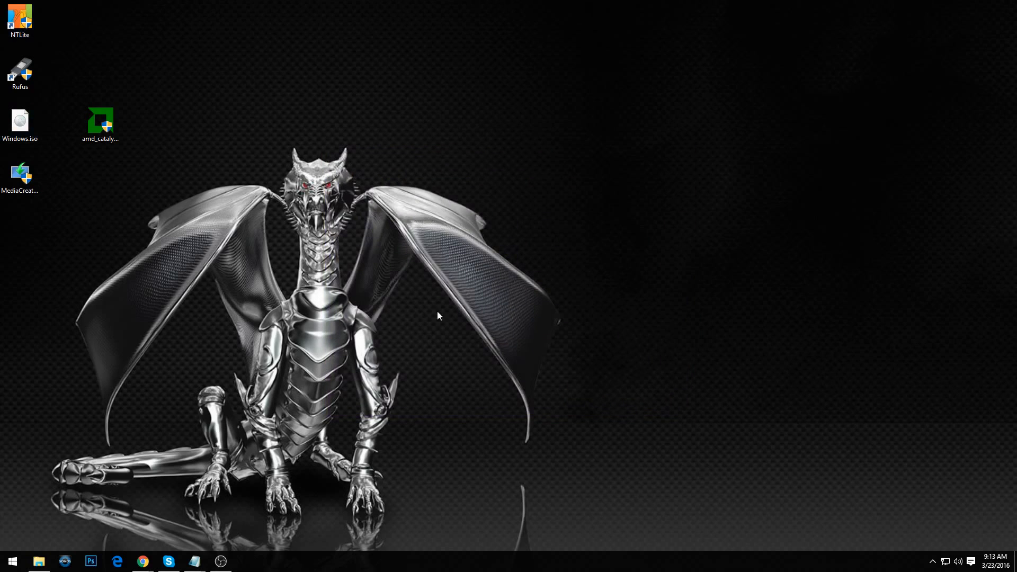
- Mount Windows.iso from the desktop and copy all files and folders on the ESD-ISO drive
{"action": "left_click", "coordinate": [30, 136]}
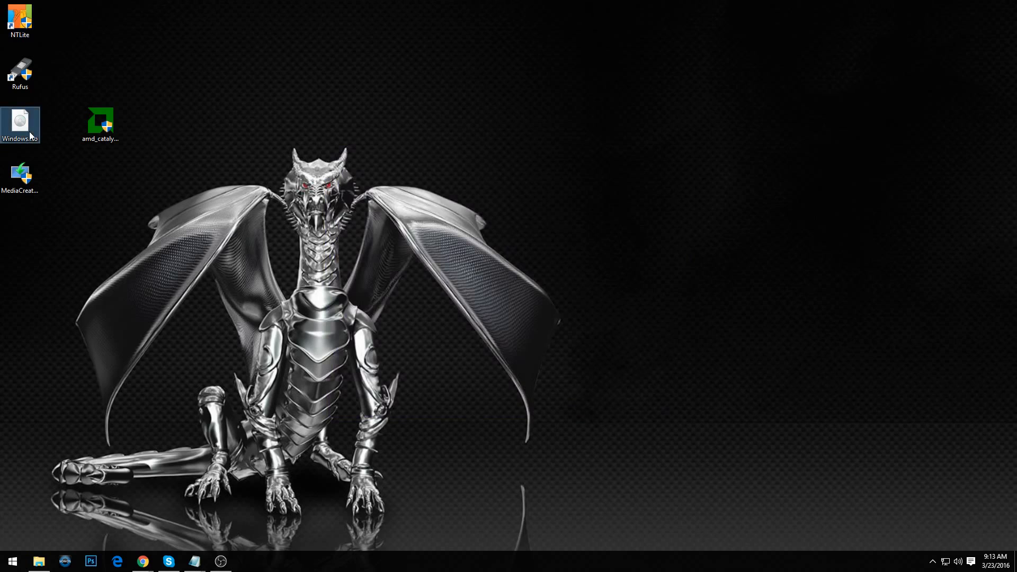
{"action": "double_click", "coordinate": [30, 136]}
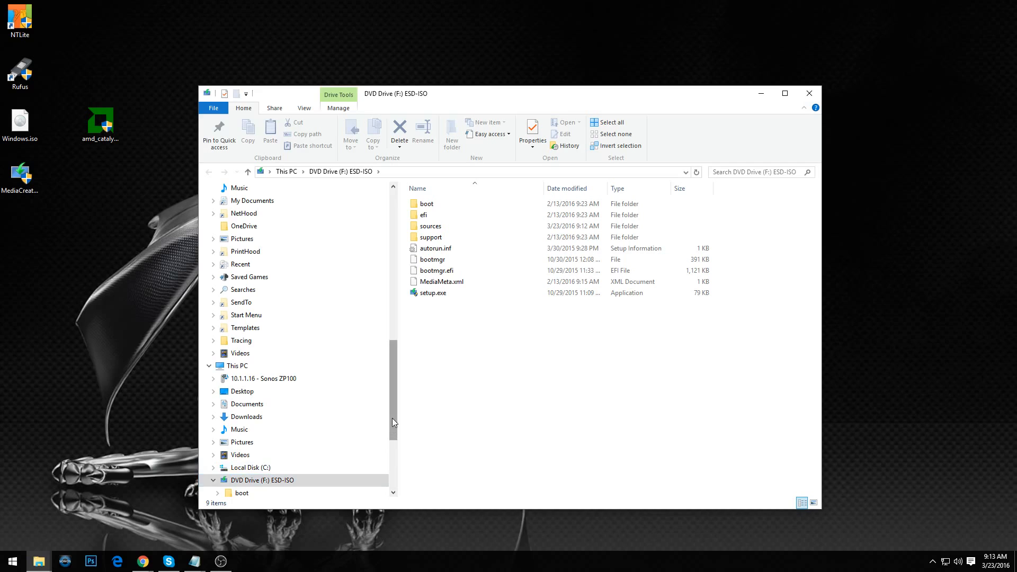
{"action": "left_click_drag", "start_coordinate": [394, 422], "coordinate": [393, 443]}
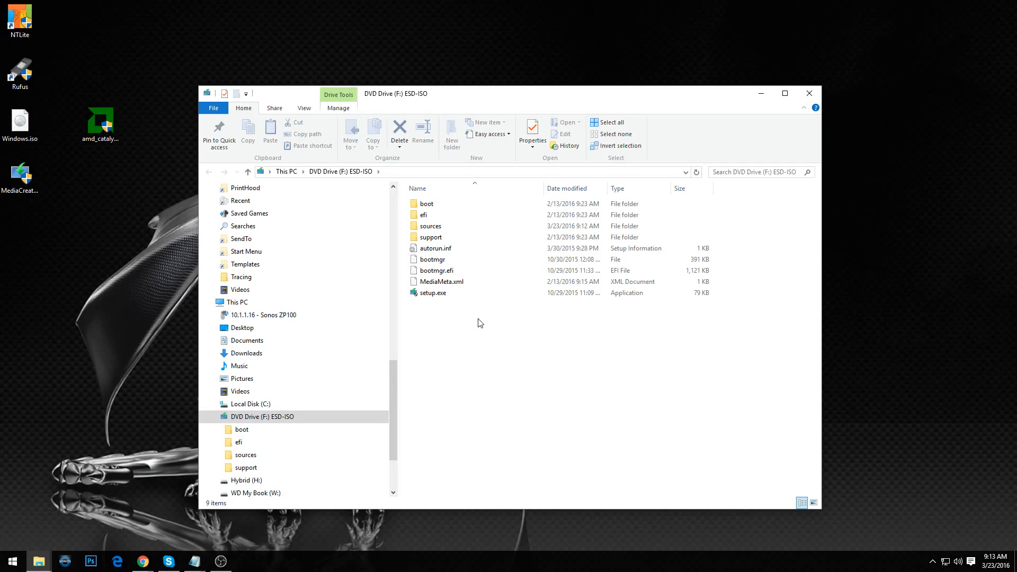
{"action": "left_click_drag", "start_coordinate": [469, 330], "coordinate": [418, 198]}
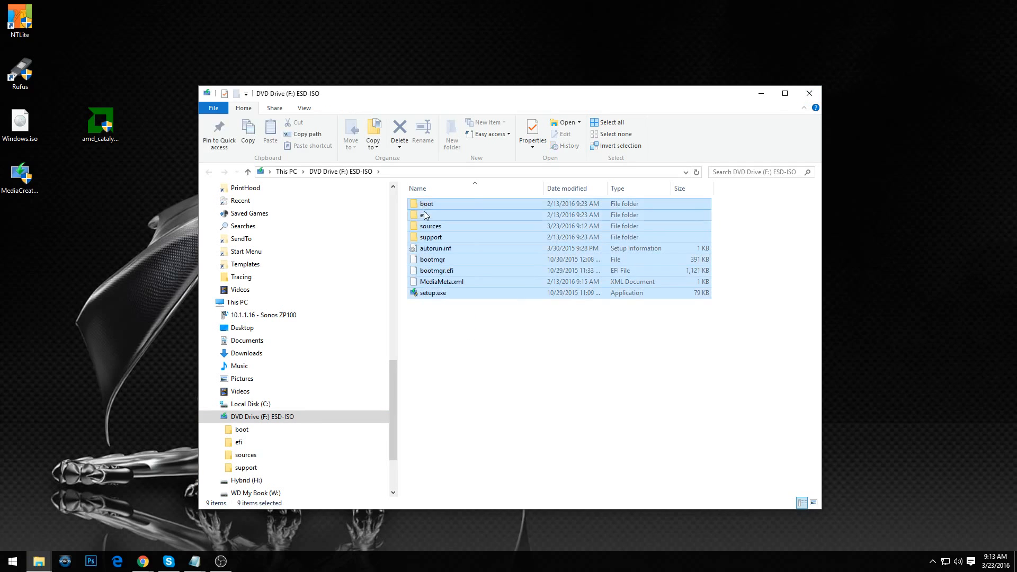
{"action": "right_click", "coordinate": [425, 242]}
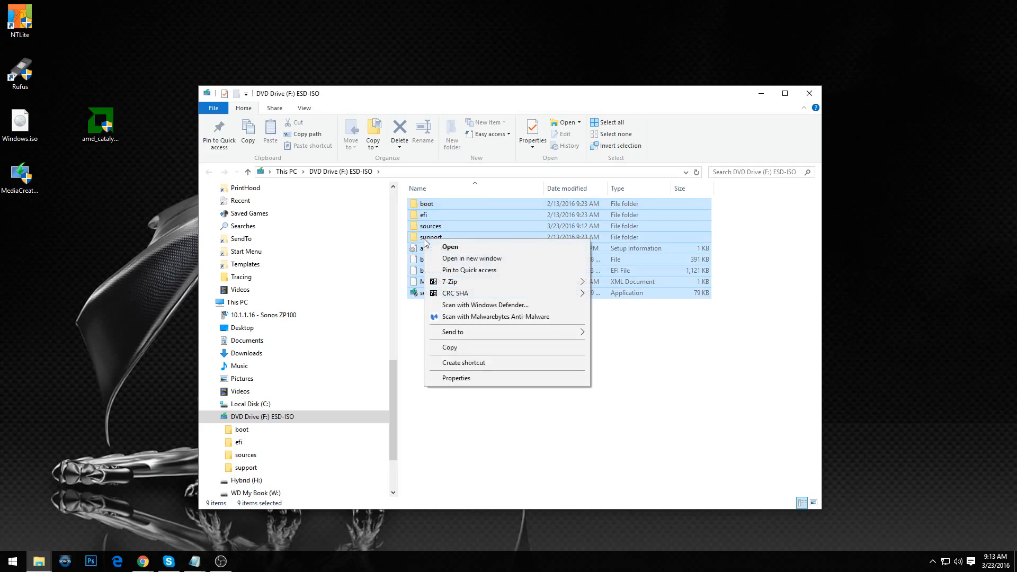
{"action": "left_click", "coordinate": [453, 345]}
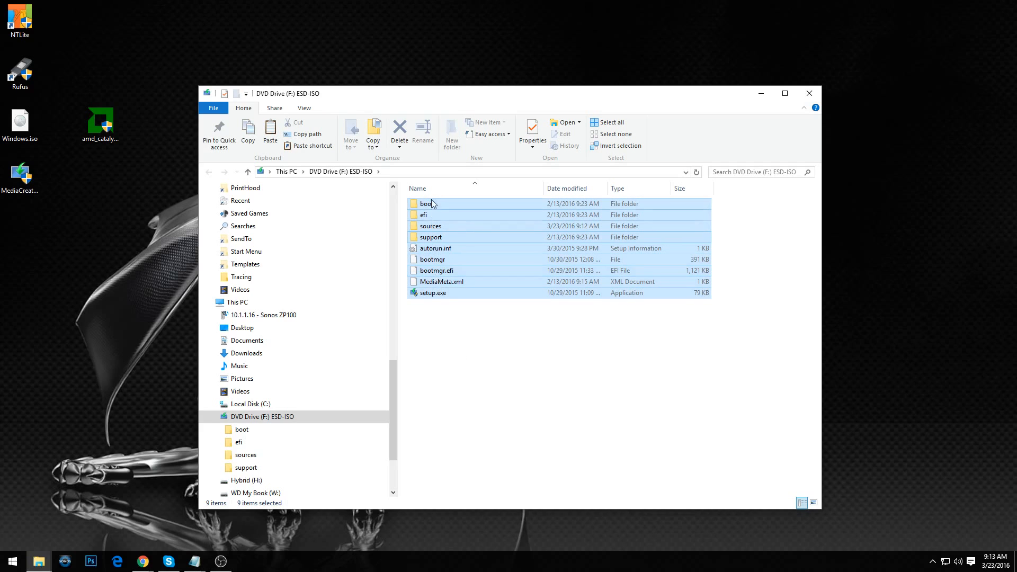
- Create a folder named Win10 in H:\temp and paste the copied Windows installation files into it
{"action": "left_click", "coordinate": [396, 172]}
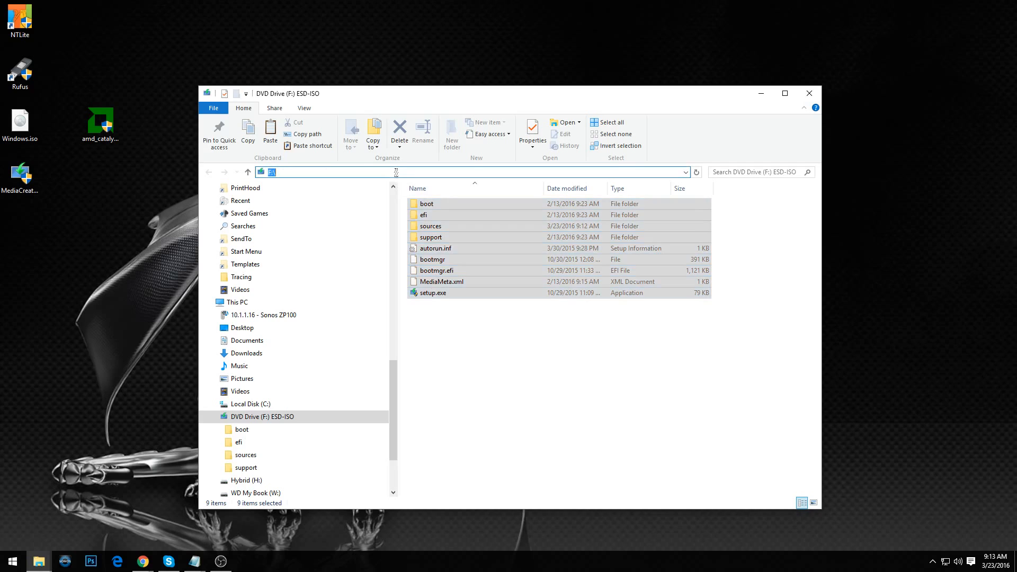
{"action": "type", "text": "H:\temp"}
{"action": "key", "text": "Return"}
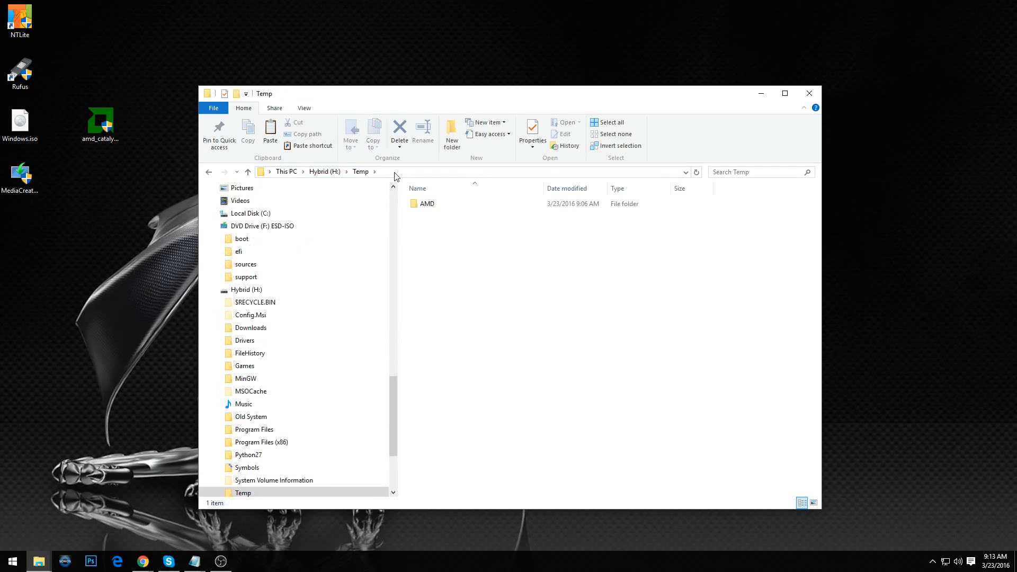
{"action": "right_click", "coordinate": [461, 272]}
{"action": "type", "text": "wfW"}
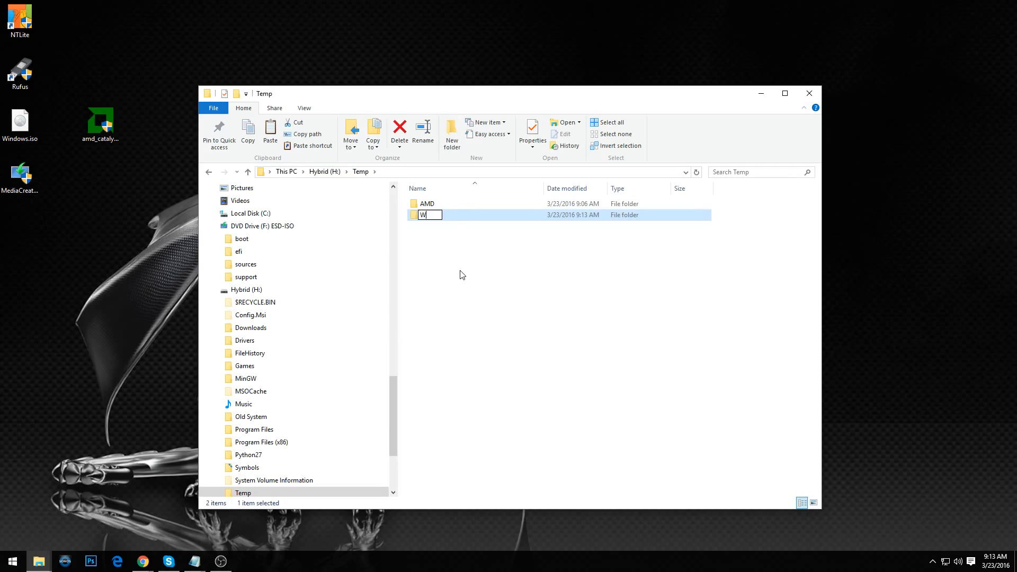
{"action": "type", "text": "in10"}
{"action": "key", "text": "Return"}
{"action": "key", "text": "Return"}
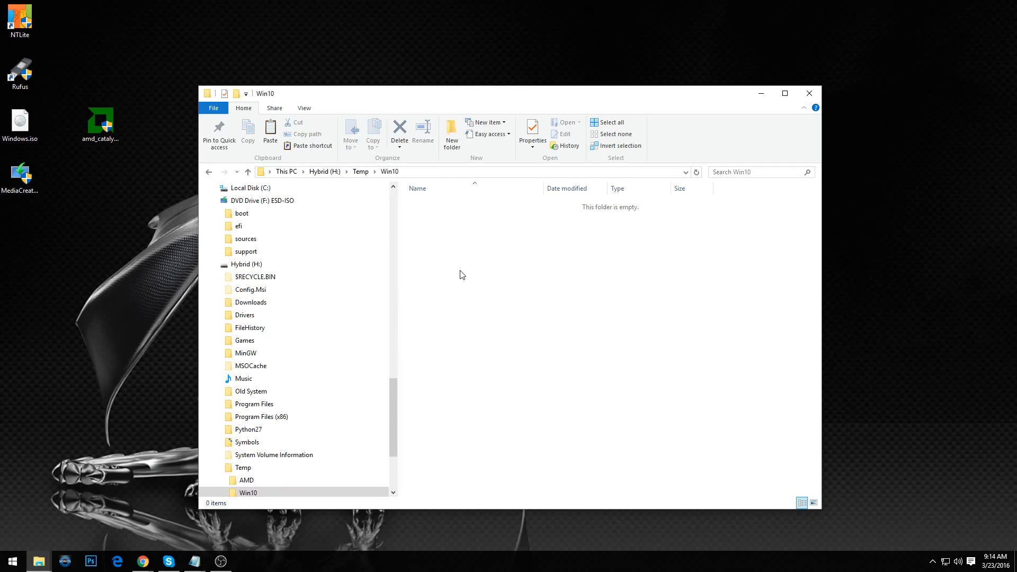
{"action": "key", "text": "ctrl+v"}
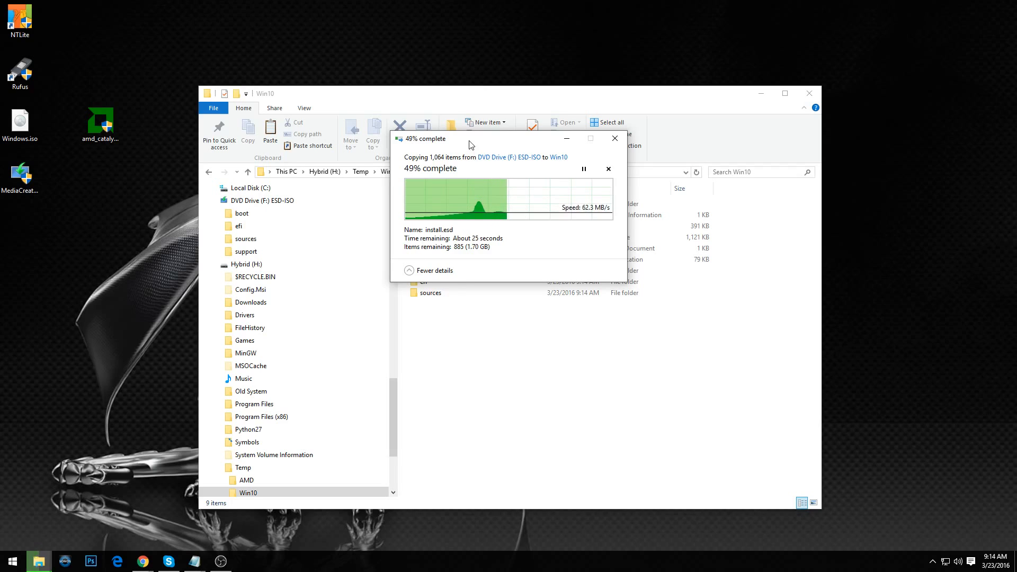
{"action": "left_click_drag", "start_coordinate": [468, 144], "coordinate": [495, 227]}
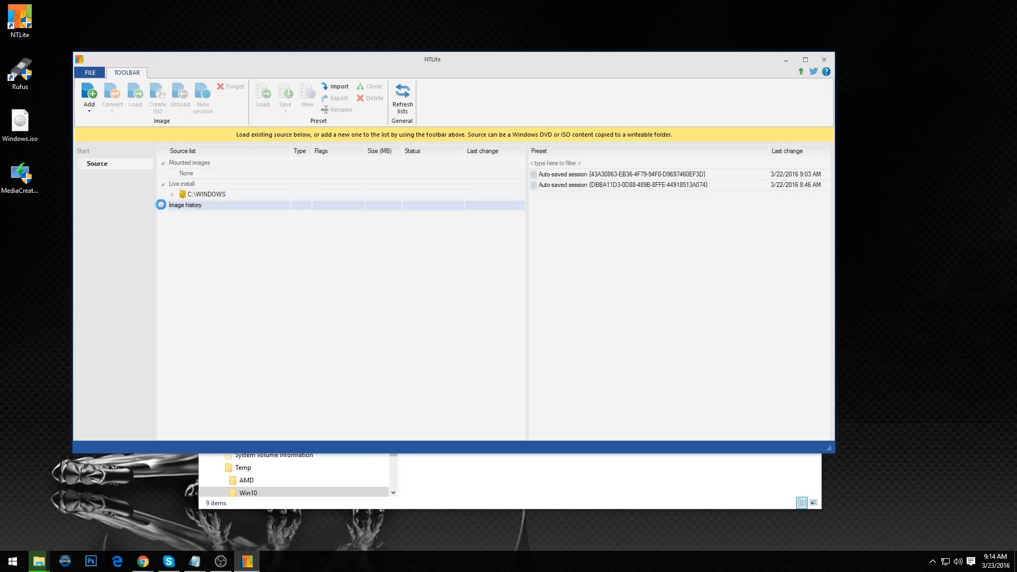
- In NTLite, forget the old C:\Temp image listed in the image history
{"action": "left_click", "coordinate": [162, 205]}
{"action": "right_click", "coordinate": [206, 215]}
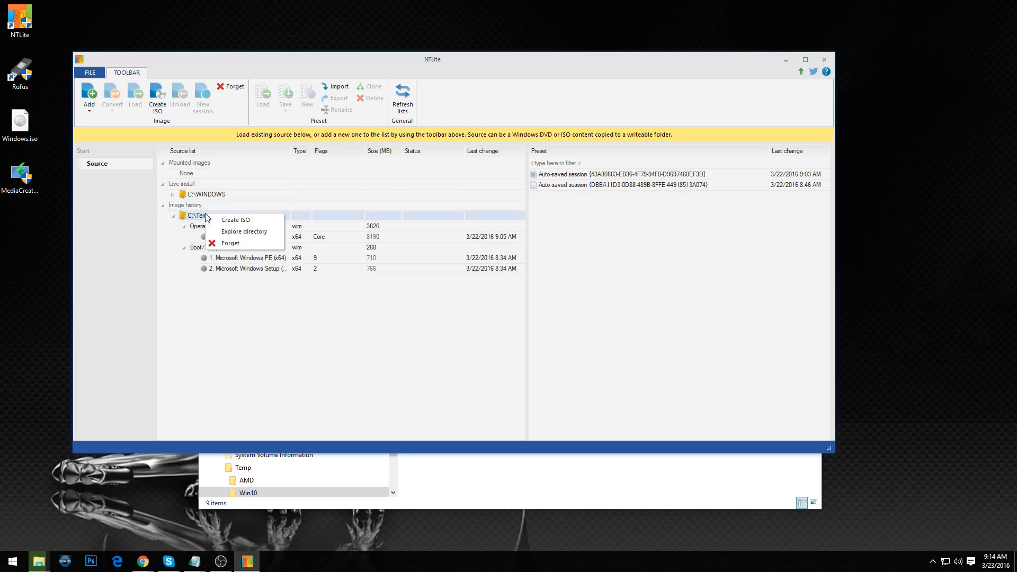
{"action": "left_click", "coordinate": [225, 243]}
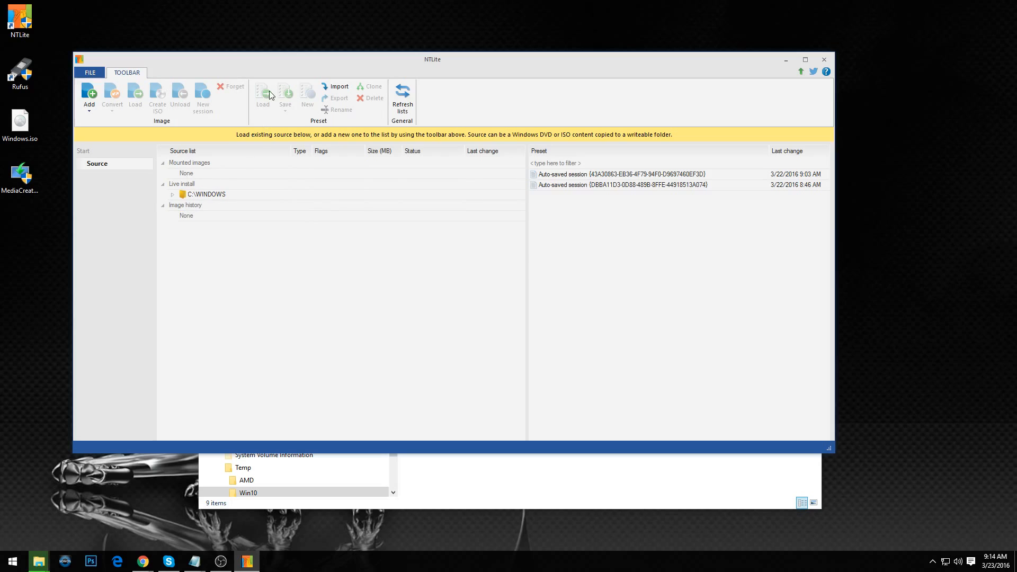
- Add the image folder H:\Temp\Win10 to the NTLite source list
{"action": "left_click", "coordinate": [480, 491]}
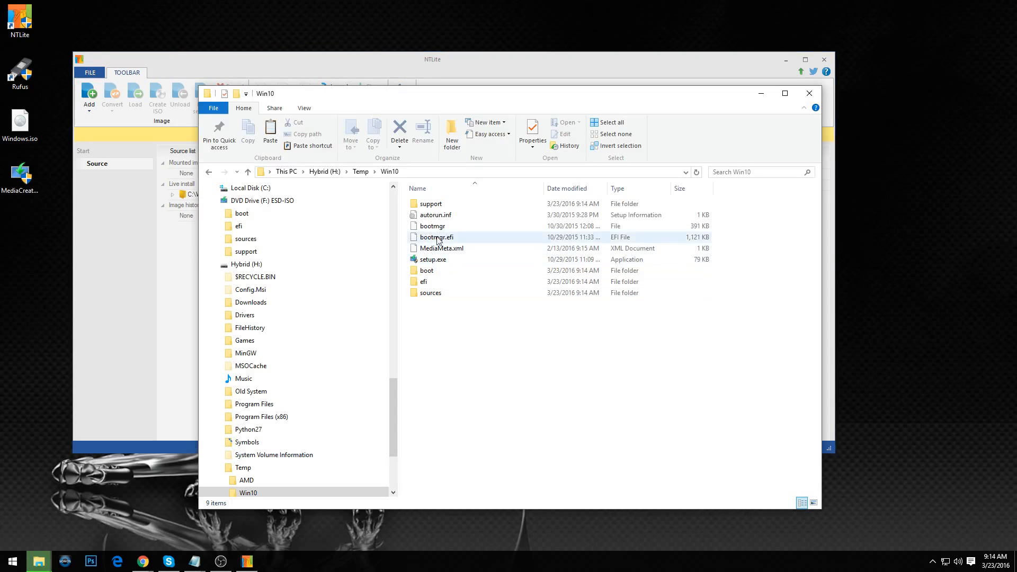
{"action": "left_click", "coordinate": [169, 72]}
{"action": "left_click", "coordinate": [90, 105]}
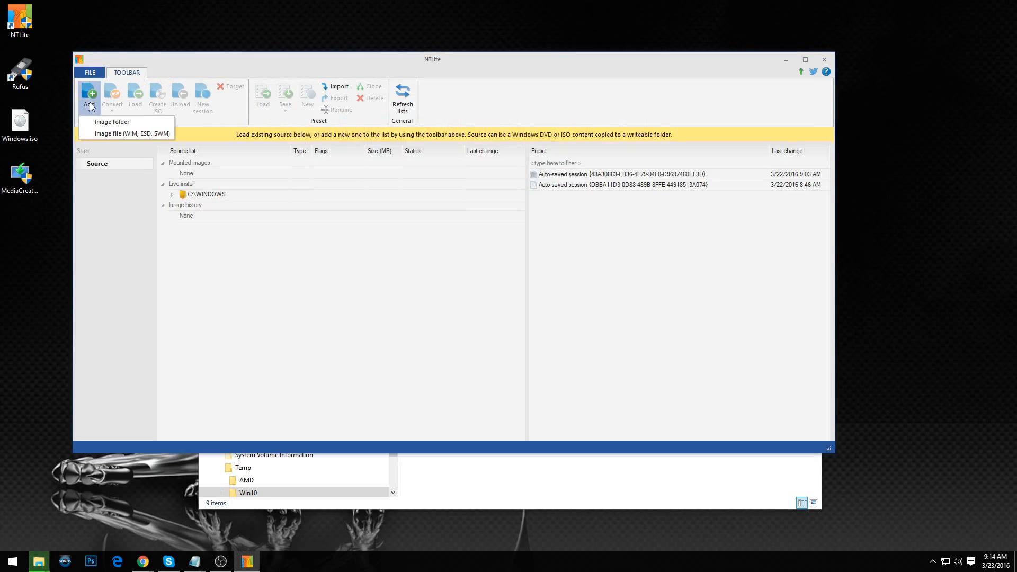
{"action": "left_click", "coordinate": [109, 125]}
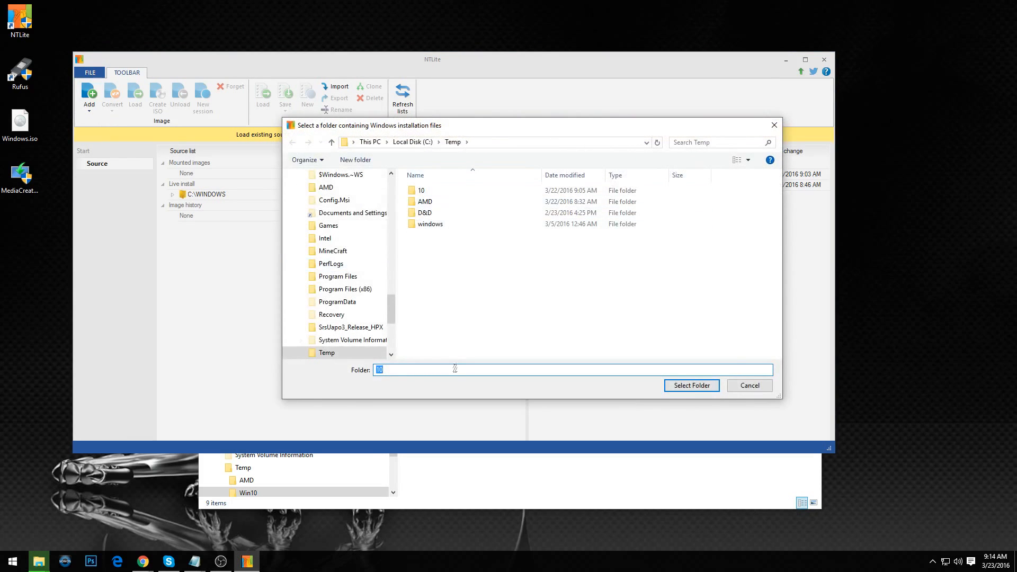
{"action": "type", "text": "H:\\"}
{"action": "key", "text": "Return"}
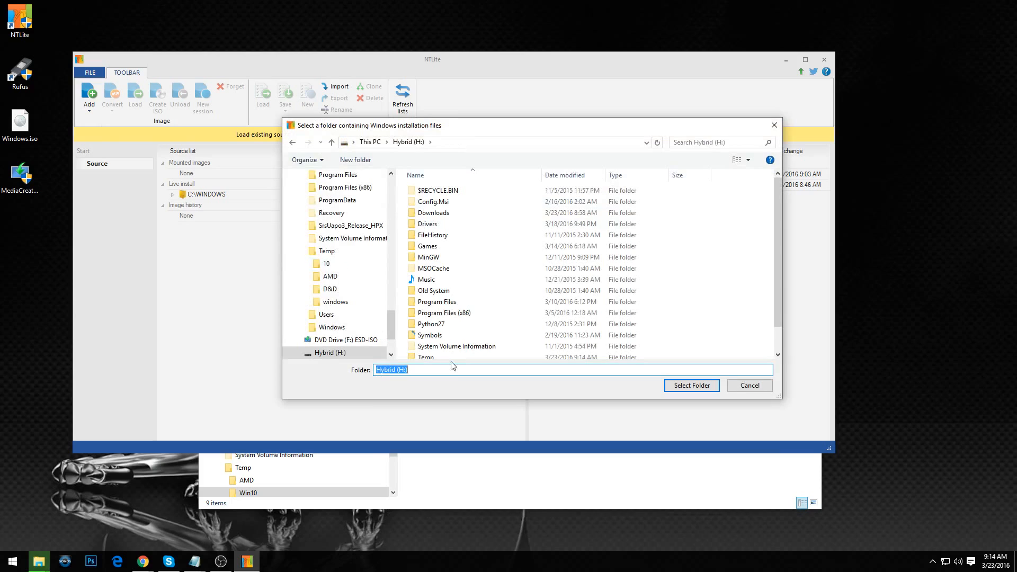
{"action": "key", "text": "t"}
{"action": "double_click", "coordinate": [433, 331]}
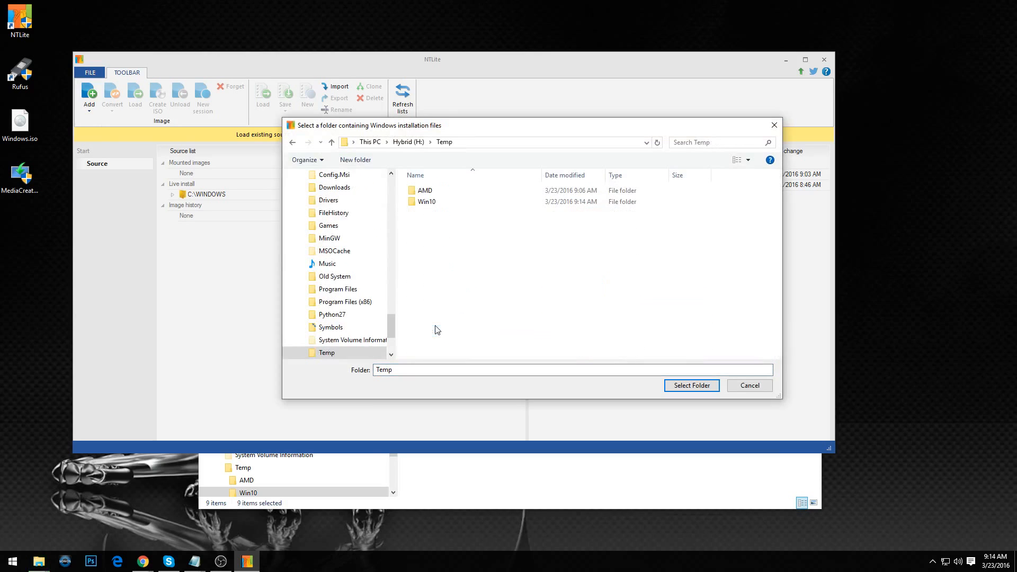
{"action": "left_click", "coordinate": [429, 204]}
{"action": "double_click", "coordinate": [429, 202]}
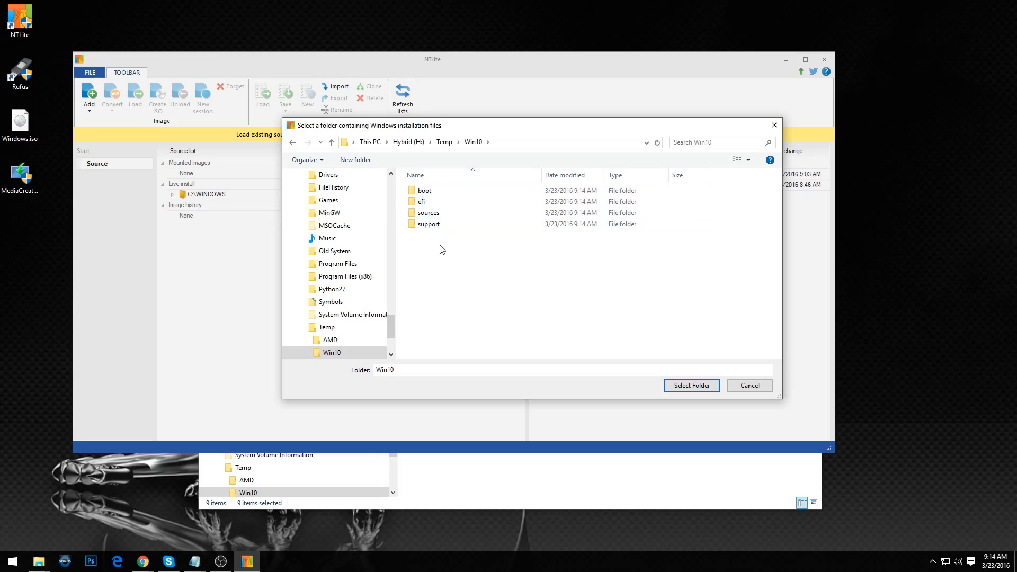
{"action": "left_click", "coordinate": [678, 389]}
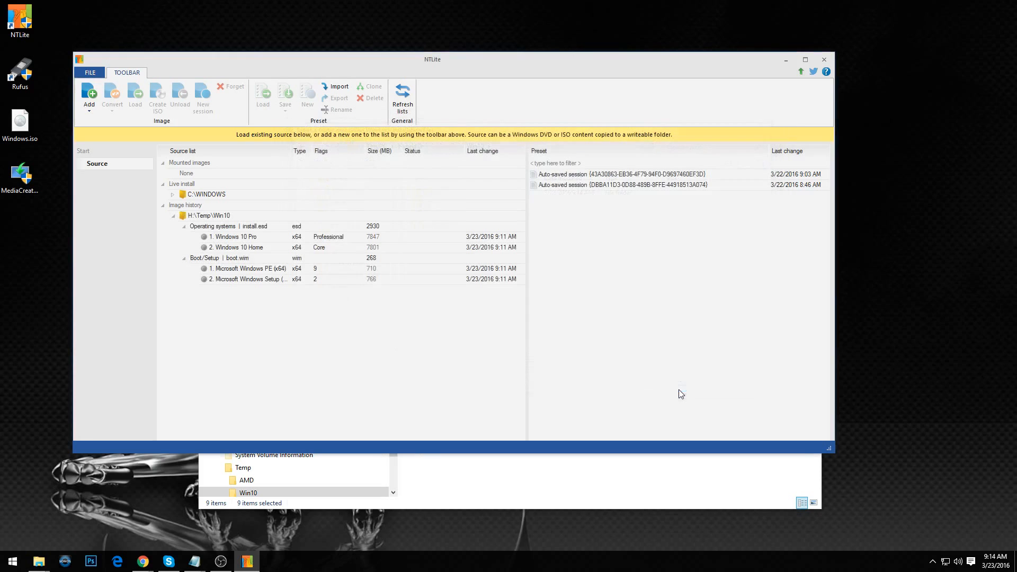
- Load the Windows 10 Home edition from H:\Temp\Win10, accepting the conversion of install.esd to the standard WIM format
{"action": "left_click", "coordinate": [241, 239]}
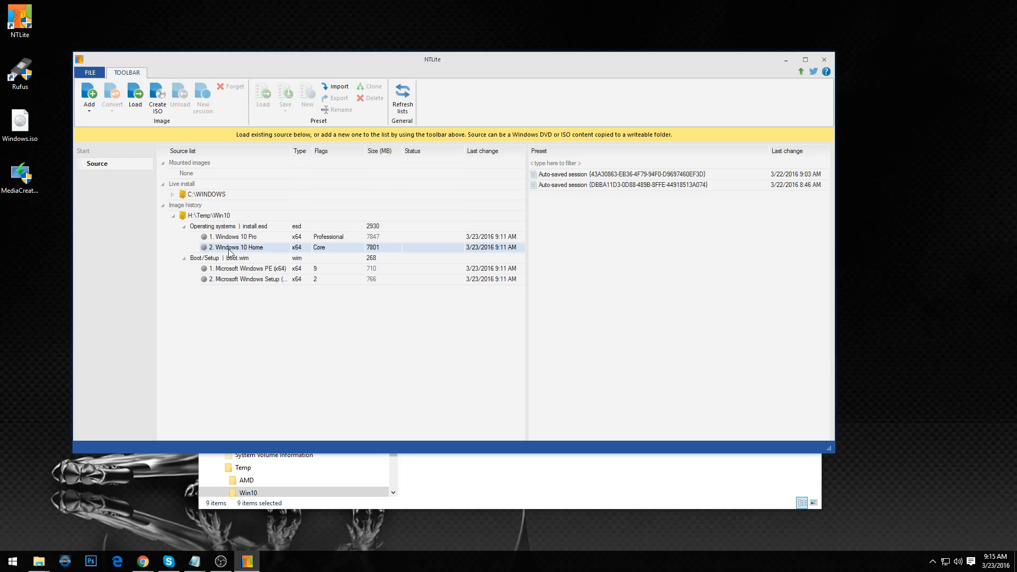
{"action": "left_click", "coordinate": [259, 238]}
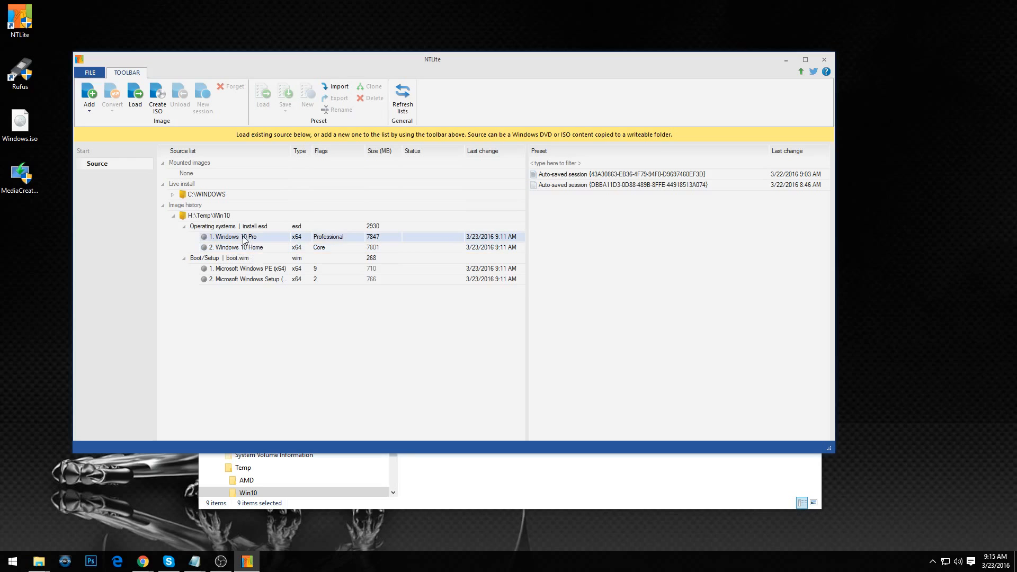
{"action": "left_click", "coordinate": [252, 252]}
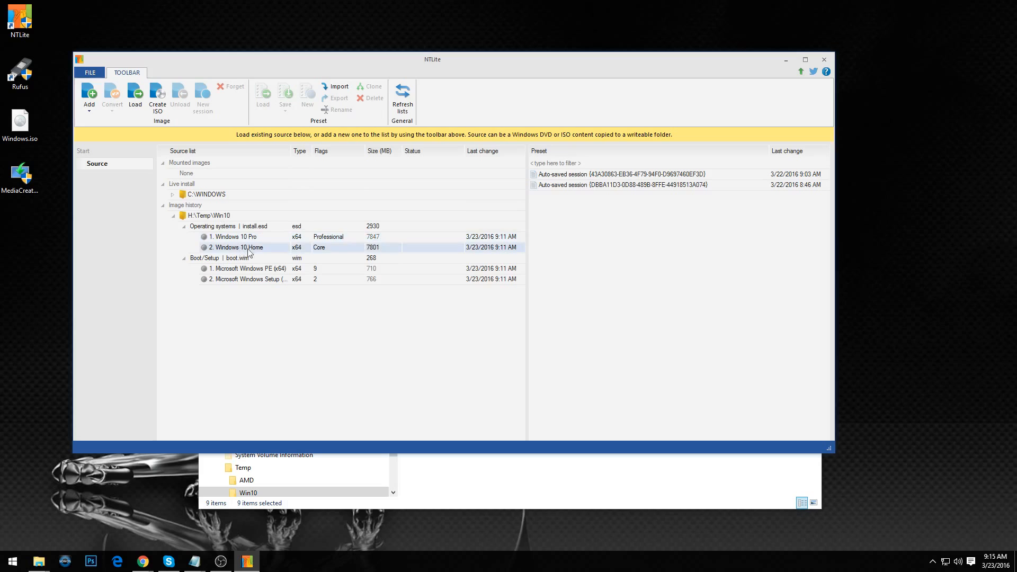
{"action": "right_click", "coordinate": [252, 252]}
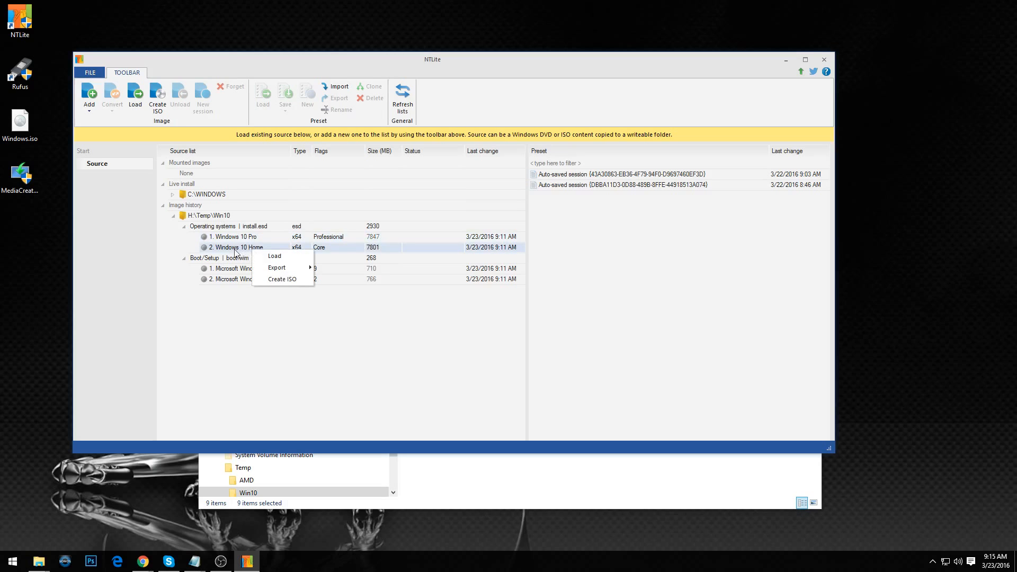
{"action": "left_click", "coordinate": [283, 257]}
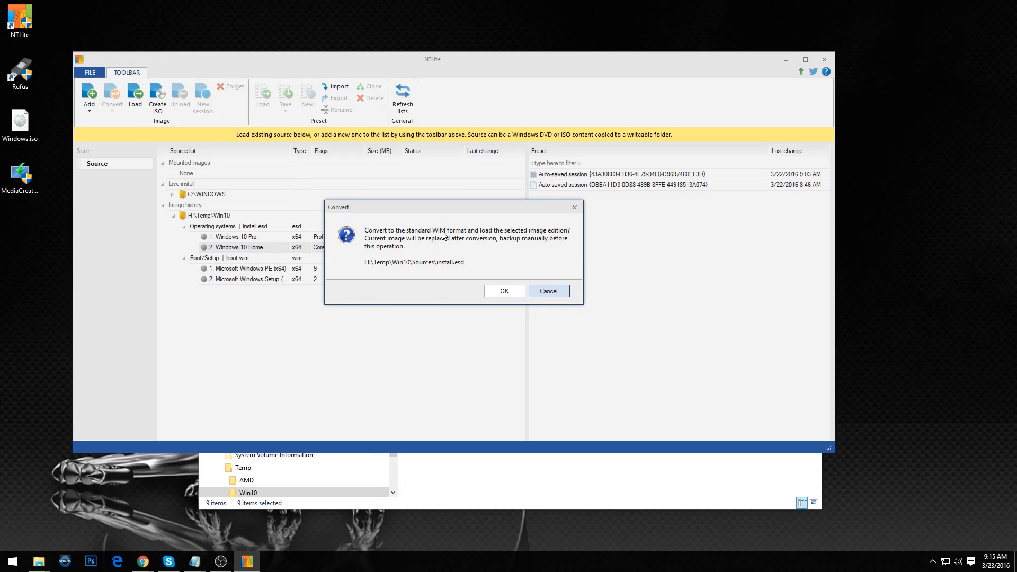
{"action": "left_click", "coordinate": [498, 291]}
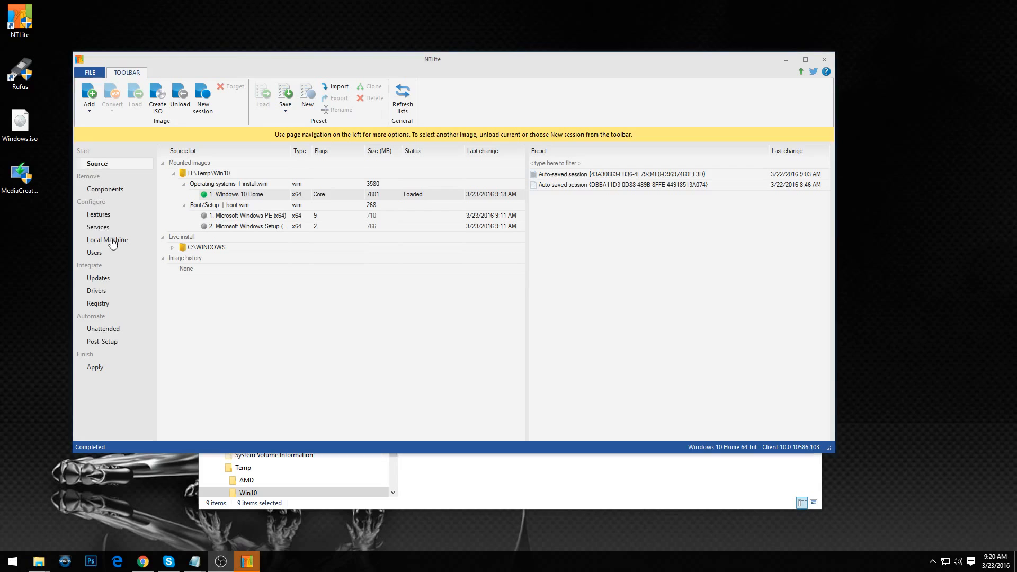
- Queue all drivers in the AMD Catalyst 13.4 display folder W86A_INF for integration and review the individual drivers in the queue
{"action": "left_click", "coordinate": [95, 293]}
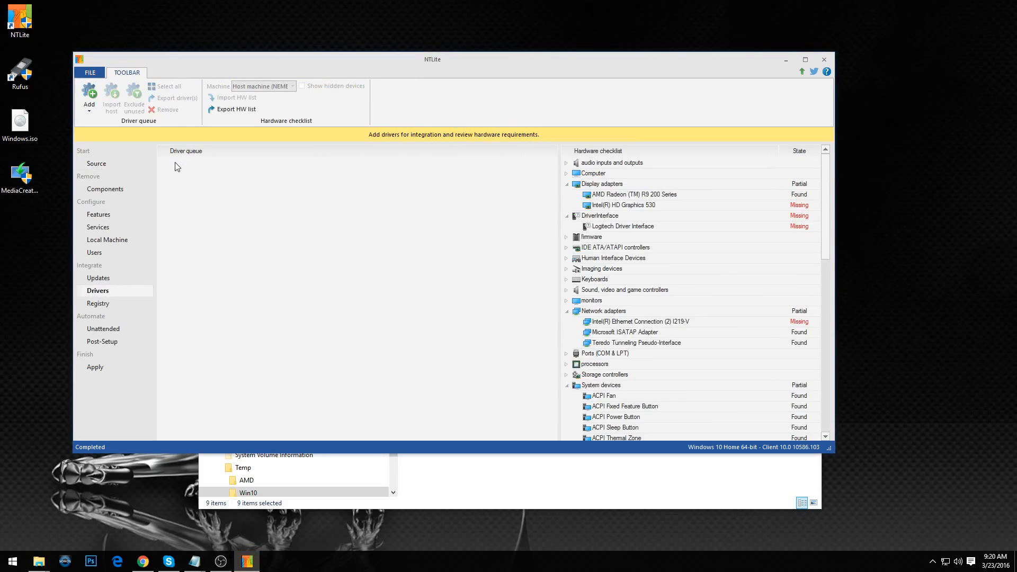
{"action": "left_click", "coordinate": [88, 107]}
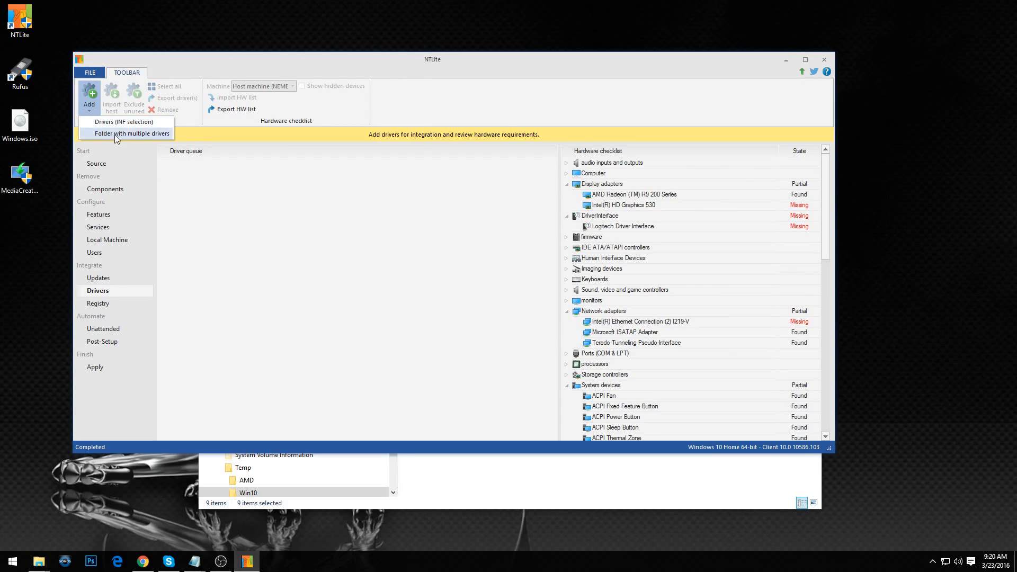
{"action": "left_click", "coordinate": [155, 135]}
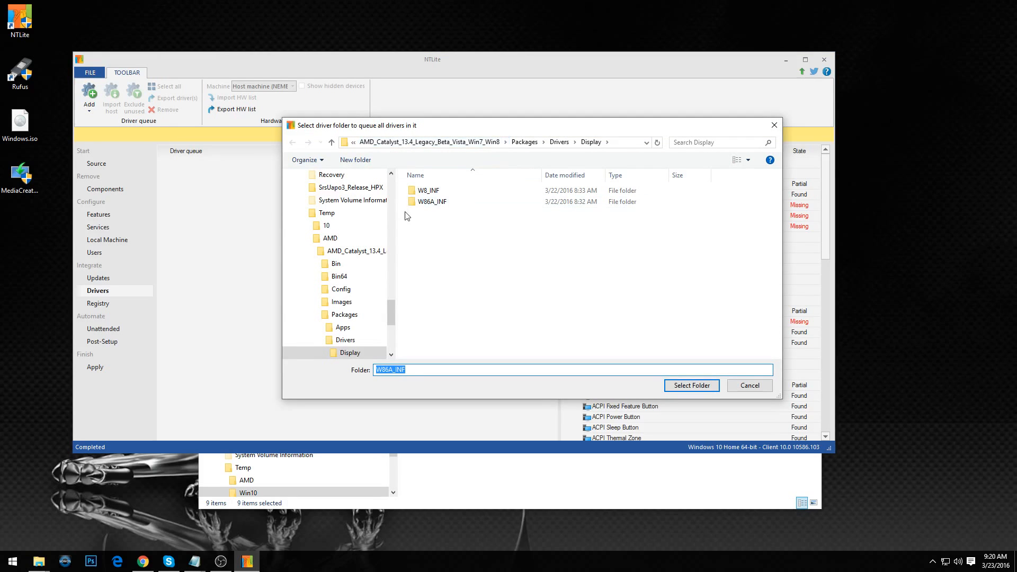
{"action": "double_click", "coordinate": [420, 202]}
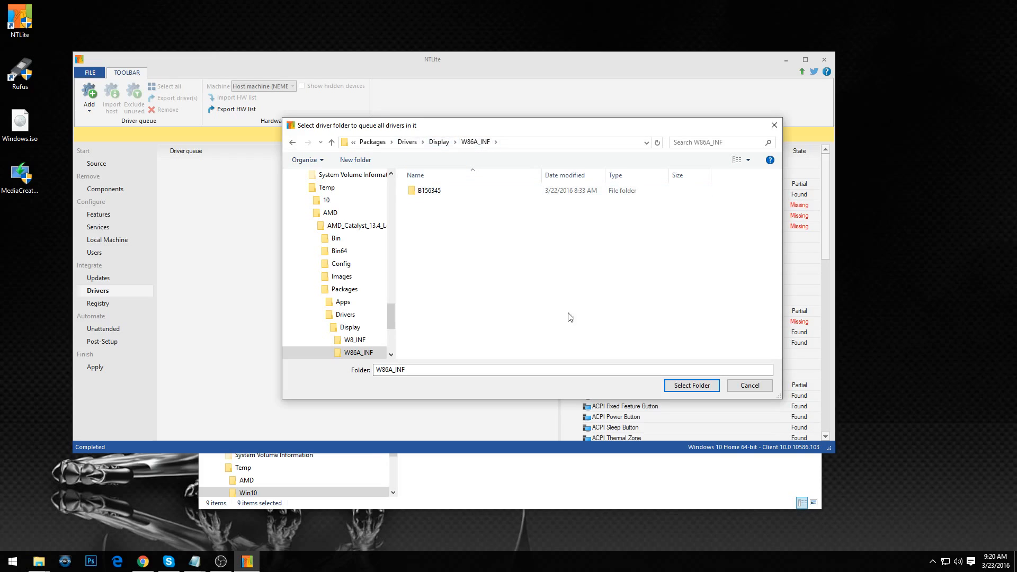
{"action": "left_click", "coordinate": [691, 387]}
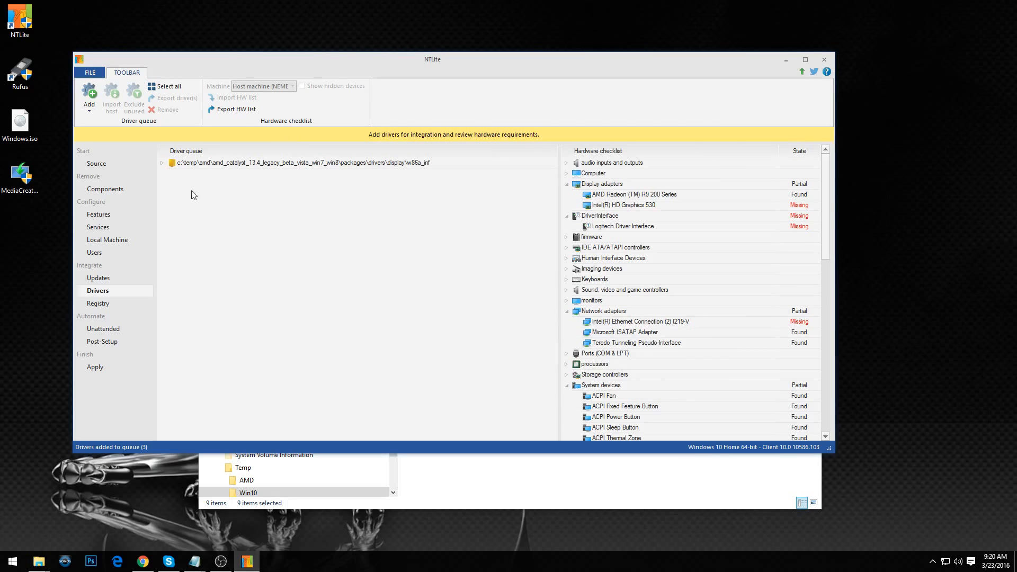
{"action": "left_click", "coordinate": [163, 163]}
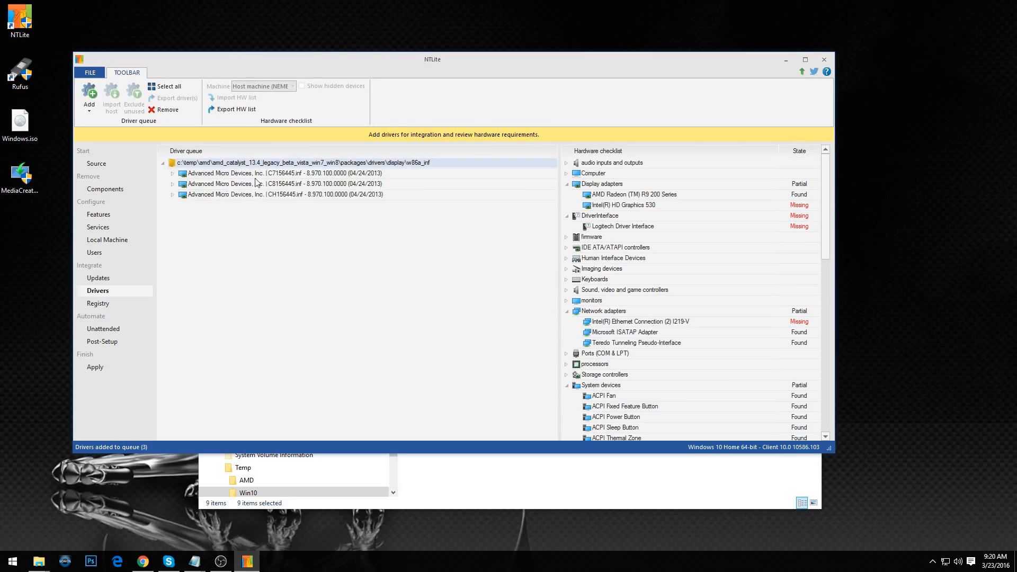
{"action": "left_click", "coordinate": [222, 173]}
{"action": "left_click", "coordinate": [222, 184]}
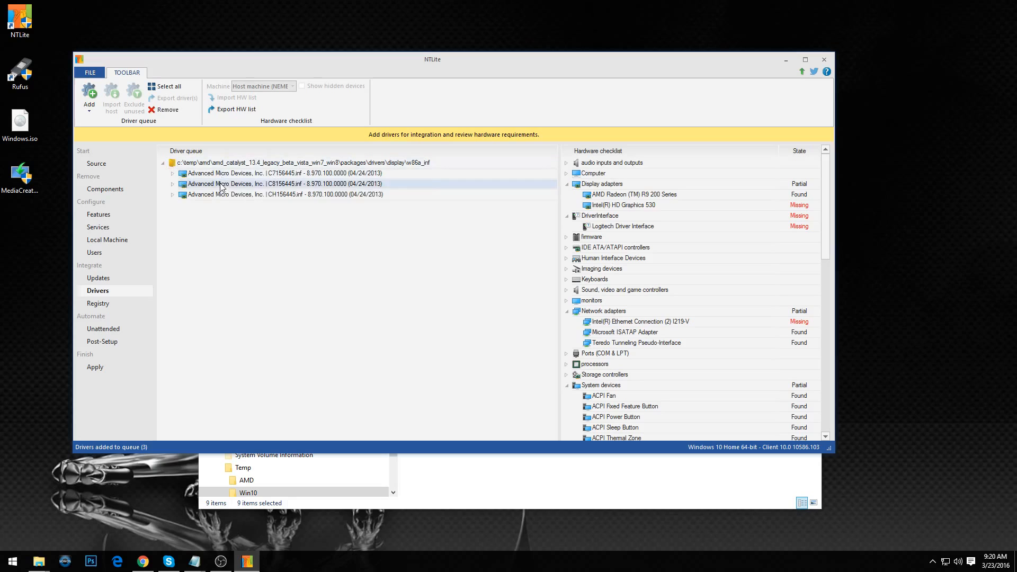
{"action": "left_click", "coordinate": [225, 195]}
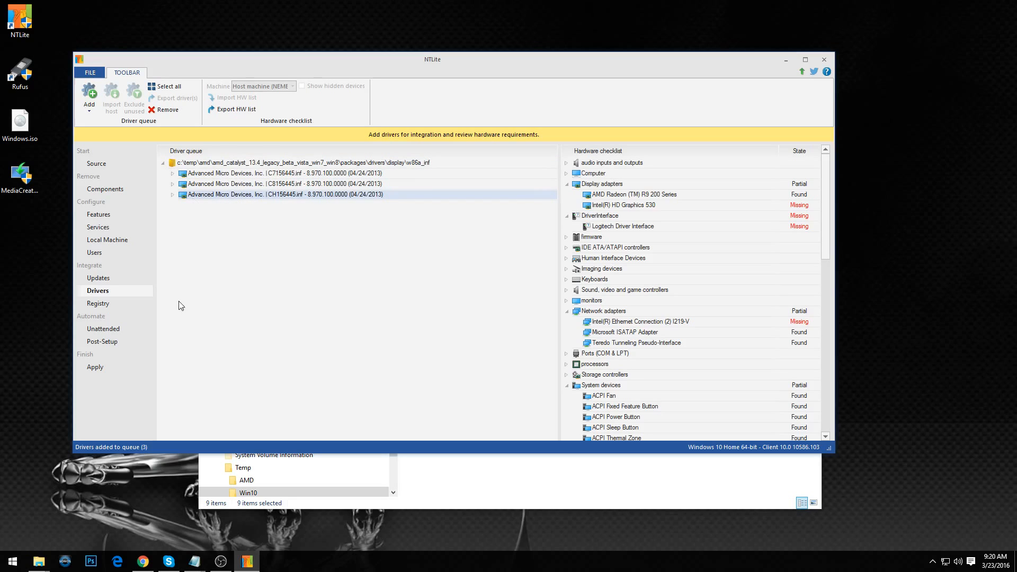
- Enable ISO creation as NTLite.iso on the desktop with the label NTLite, and apply all pending changes
{"action": "left_click", "coordinate": [96, 368]}
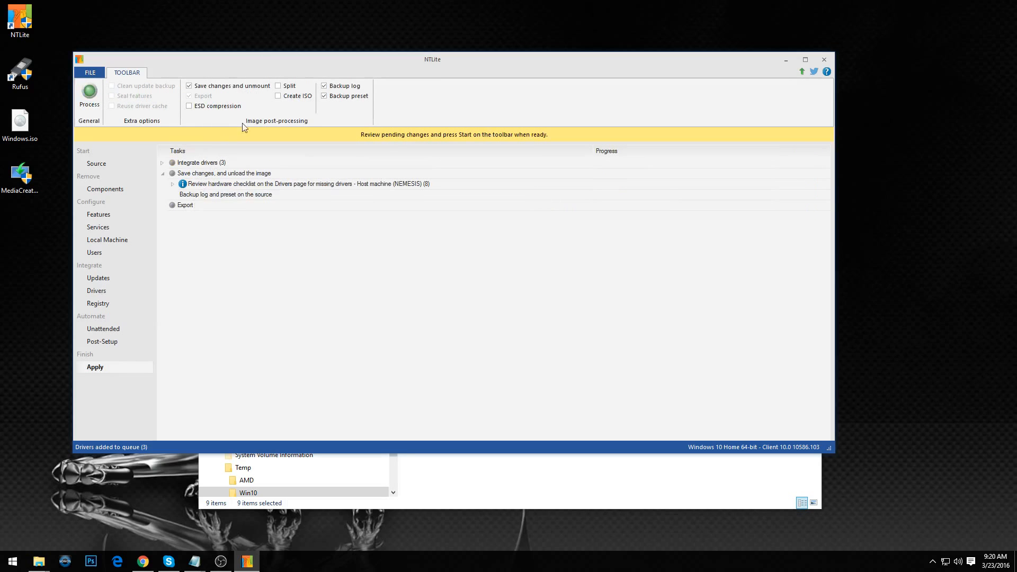
{"action": "left_click", "coordinate": [277, 96]}
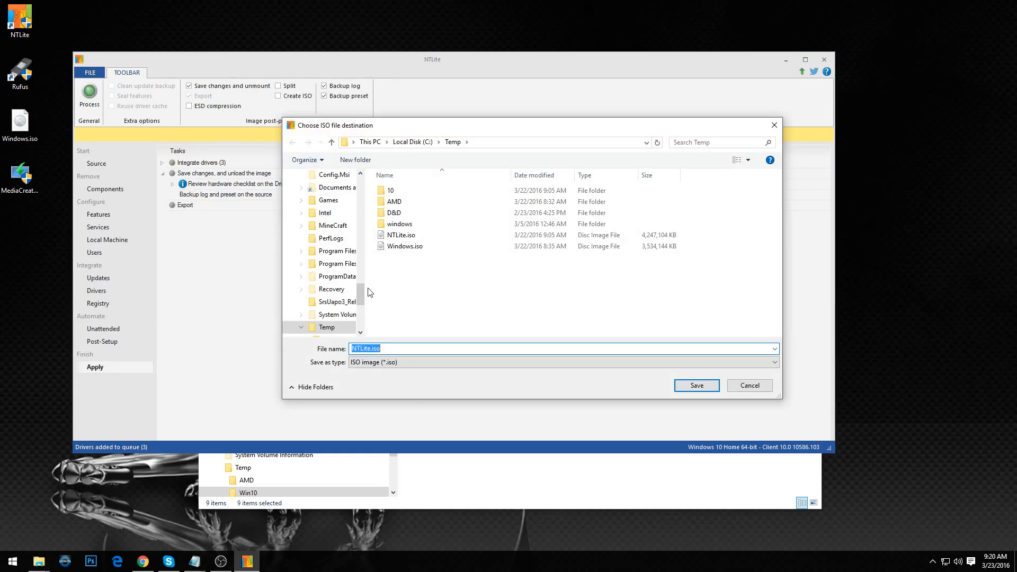
{"action": "scroll", "coordinate": [369, 231], "scroll_direction": "up", "scroll_amount": 5}
{"action": "scroll", "coordinate": [370, 231], "scroll_direction": "up", "scroll_amount": 5}
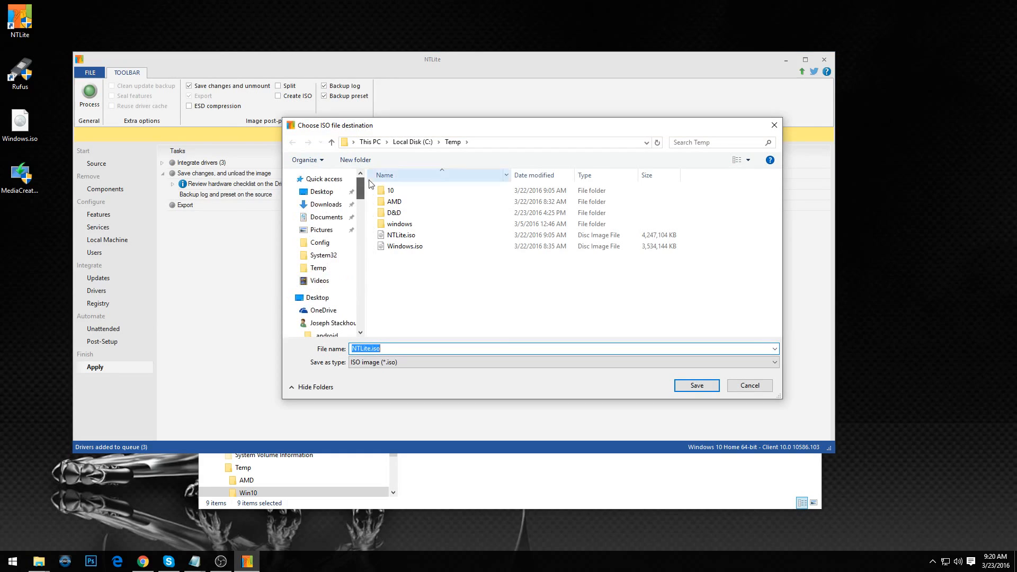
{"action": "left_click", "coordinate": [321, 192]}
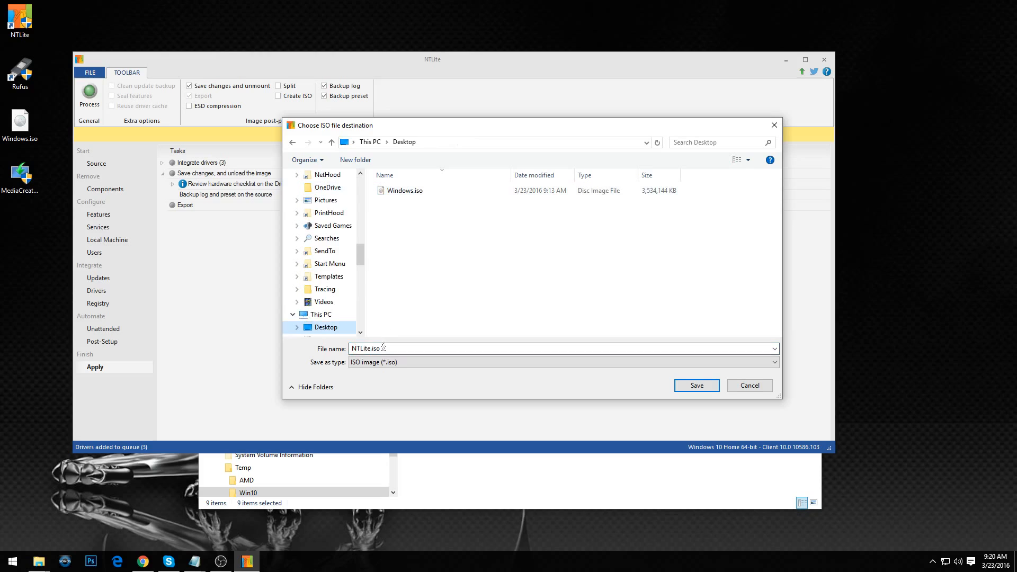
{"action": "double_click", "coordinate": [366, 348]}
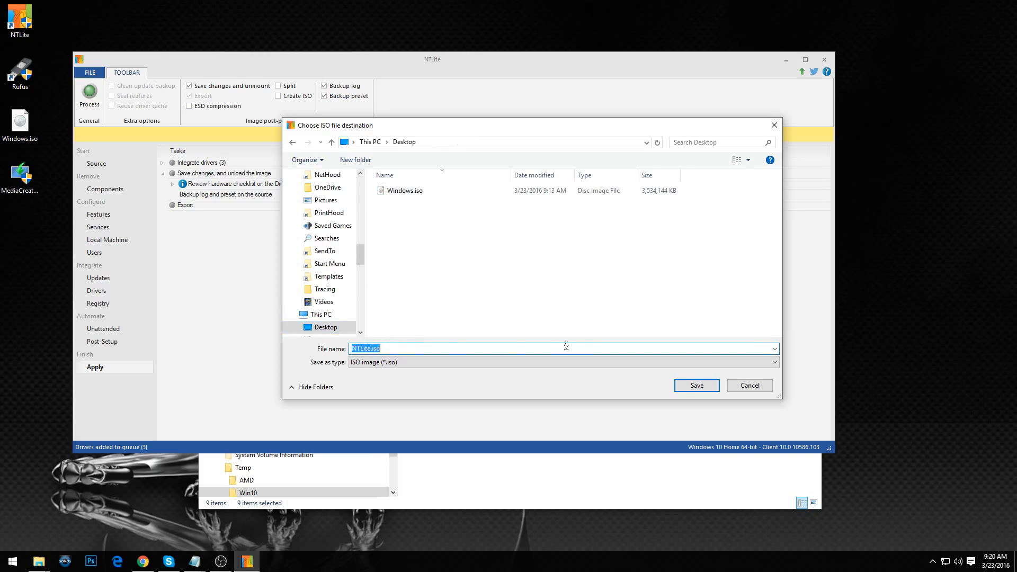
{"action": "left_click", "coordinate": [687, 389]}
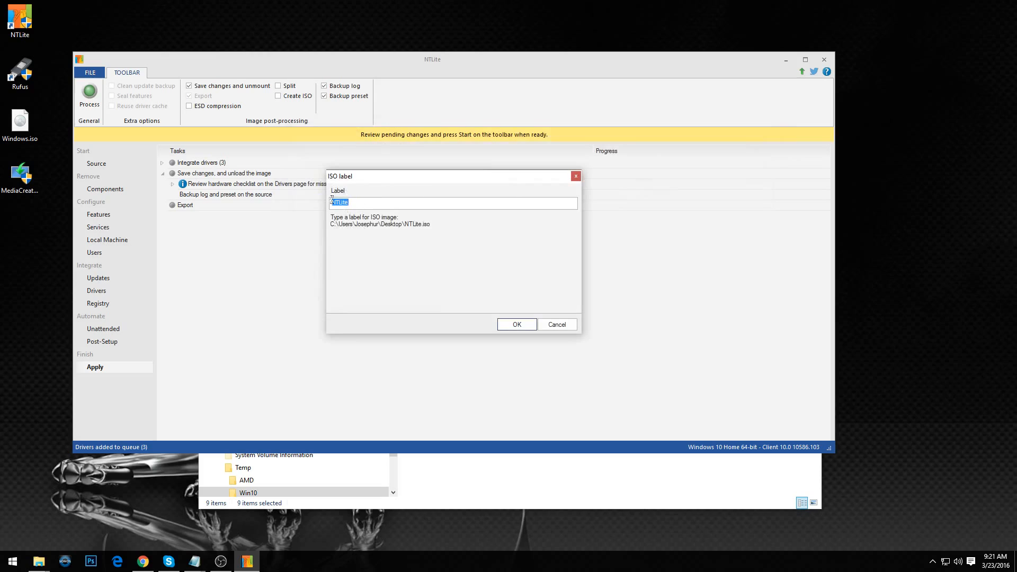
{"action": "left_click", "coordinate": [501, 323]}
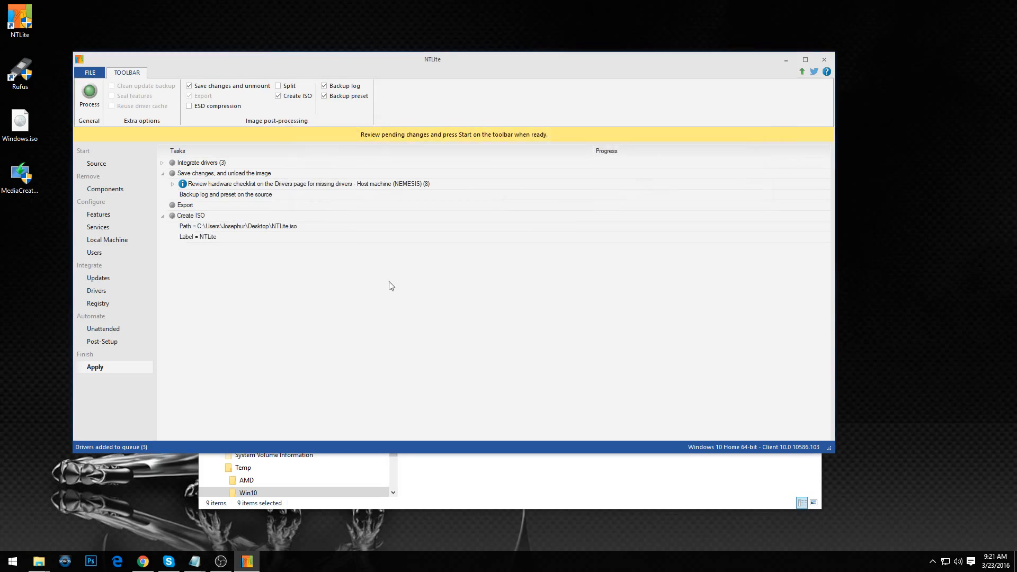
{"action": "left_click", "coordinate": [93, 97]}
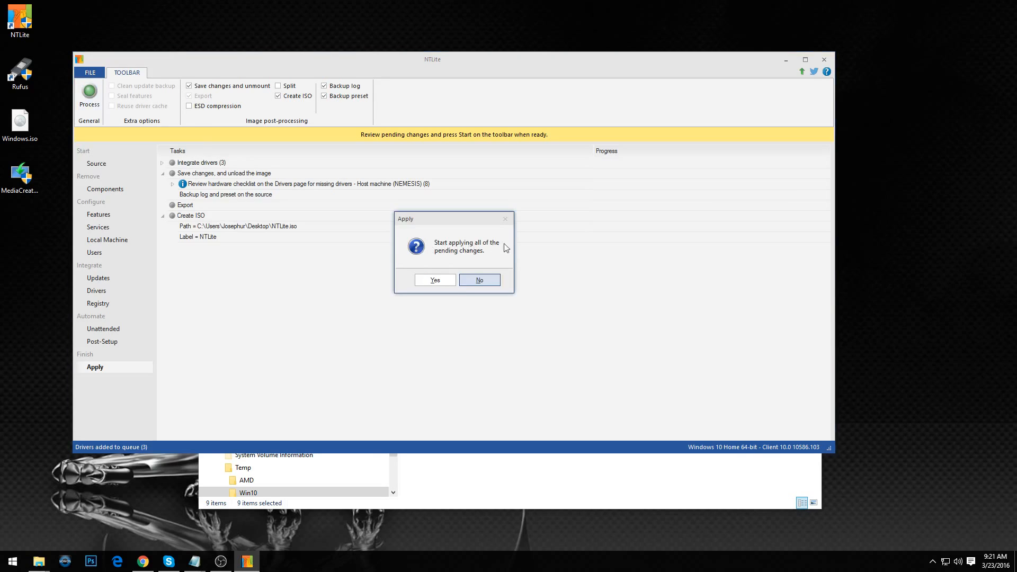
{"action": "left_click", "coordinate": [432, 279]}
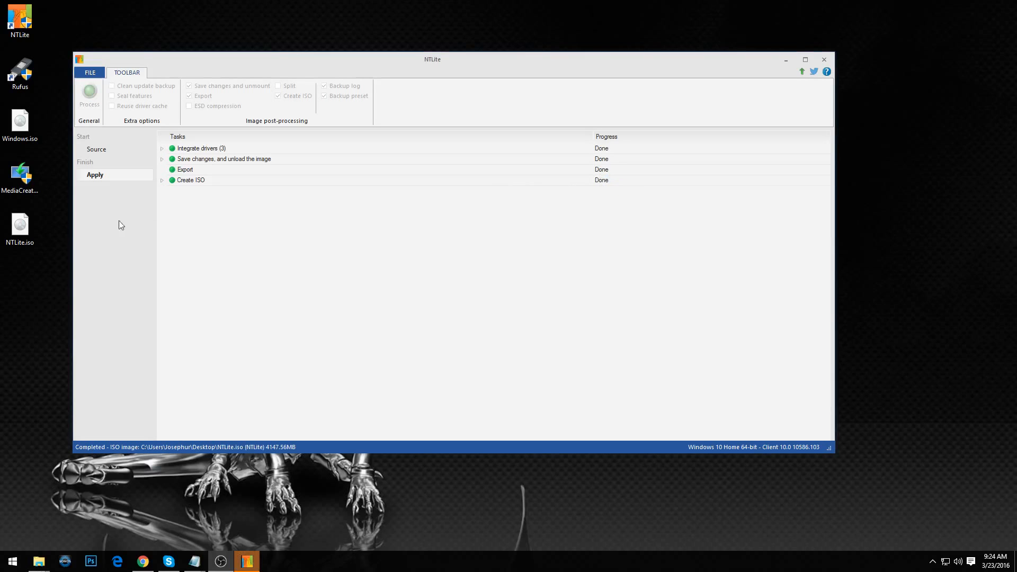
- Move NTLite.iso away from the other desktop icons and close NTLite
{"action": "left_click", "coordinate": [20, 227]}
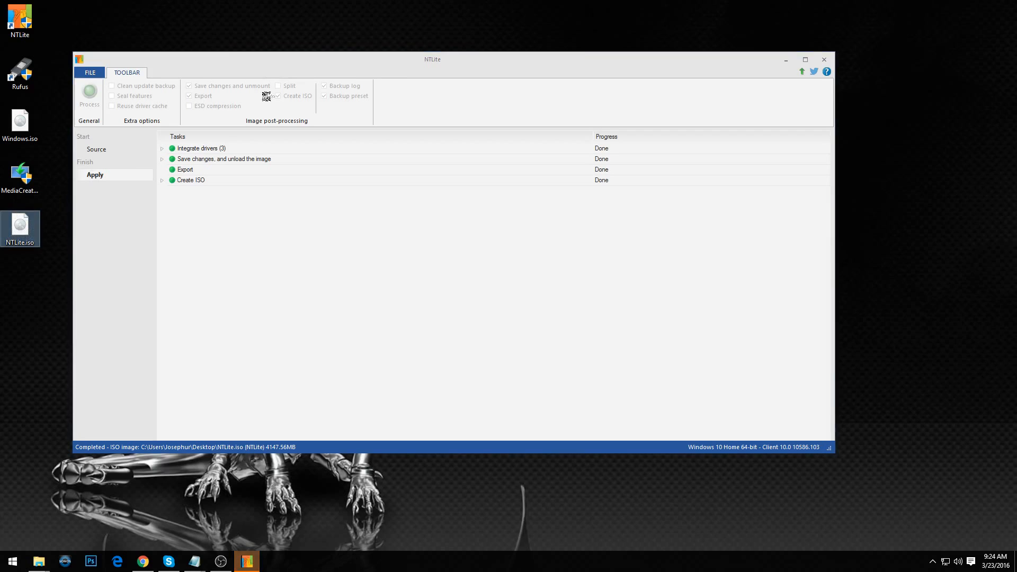
{"action": "left_click_drag", "start_coordinate": [265, 96], "coordinate": [311, 26]}
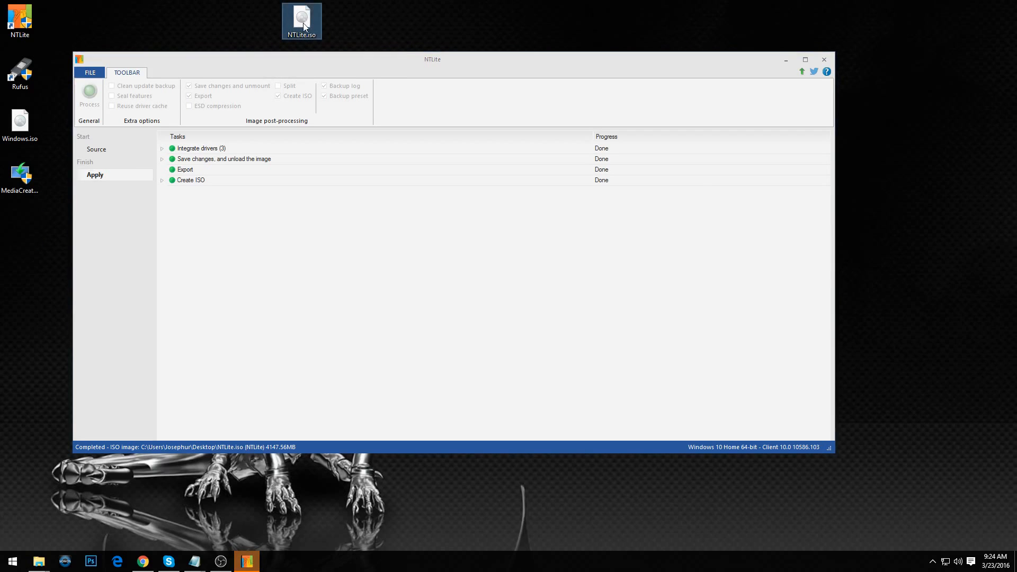
{"action": "right_click", "coordinate": [303, 24]}
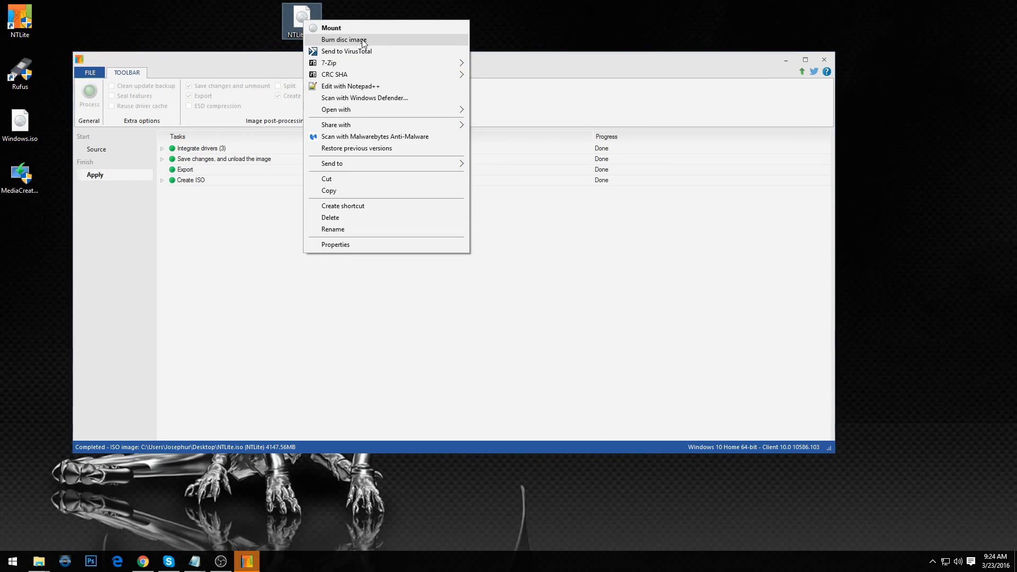
{"action": "left_click", "coordinate": [297, 20]}
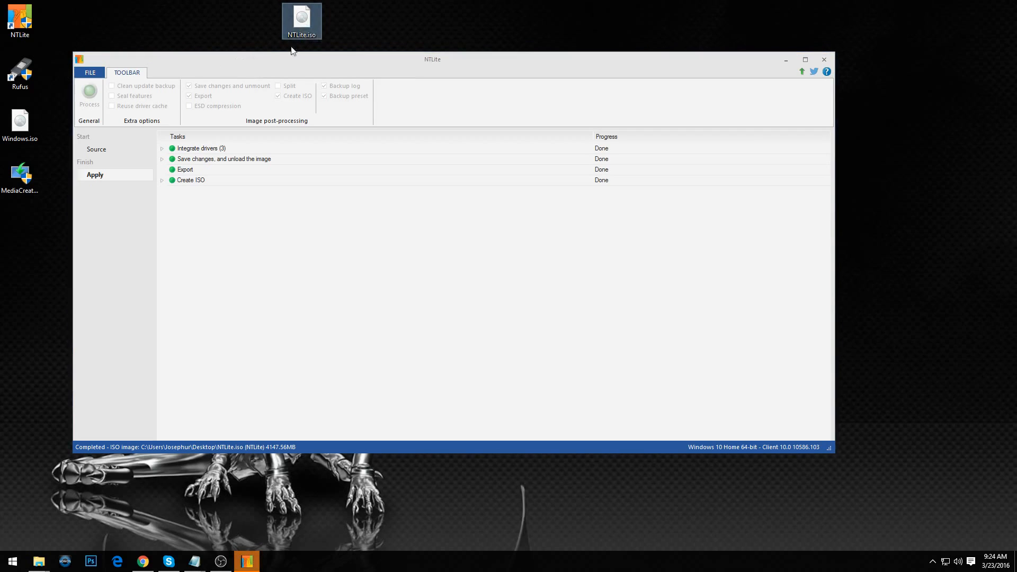
{"action": "left_click", "coordinate": [822, 61]}
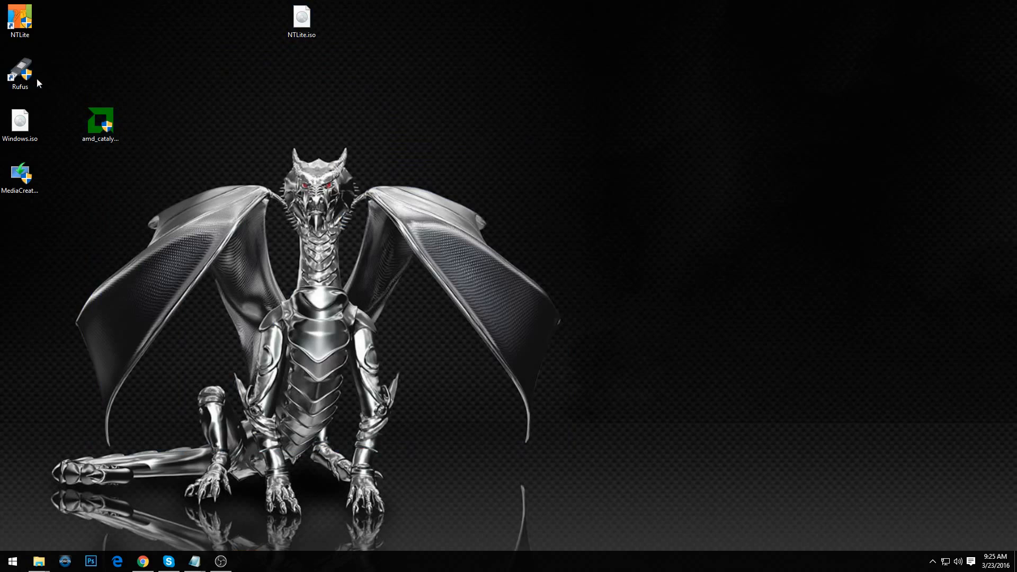
- Open Rufus, check the device list for the USB drive, and load NTLite.iso from C:\Temp as the bootable image
{"action": "double_click", "coordinate": [28, 66]}
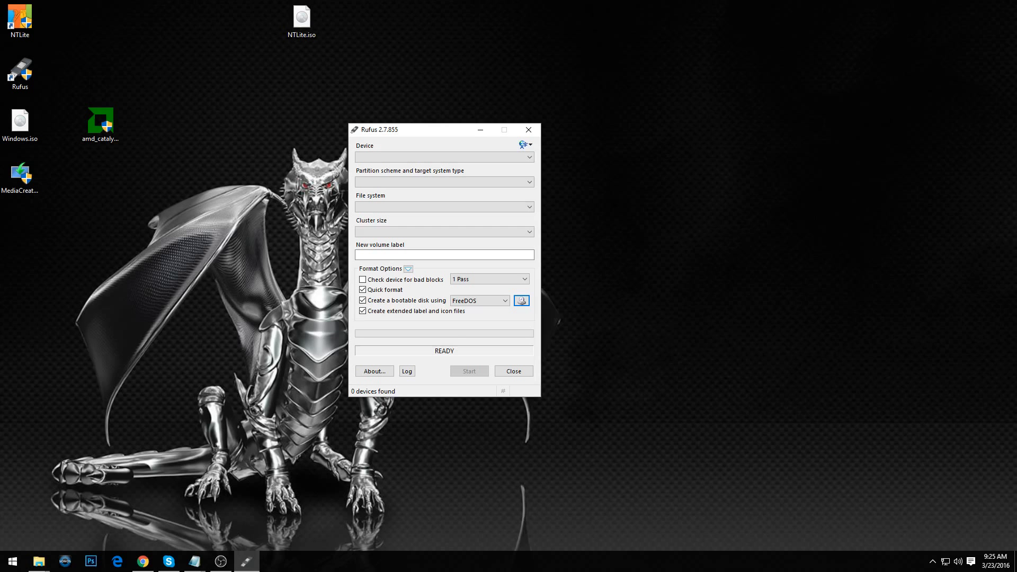
{"action": "left_click", "coordinate": [444, 157]}
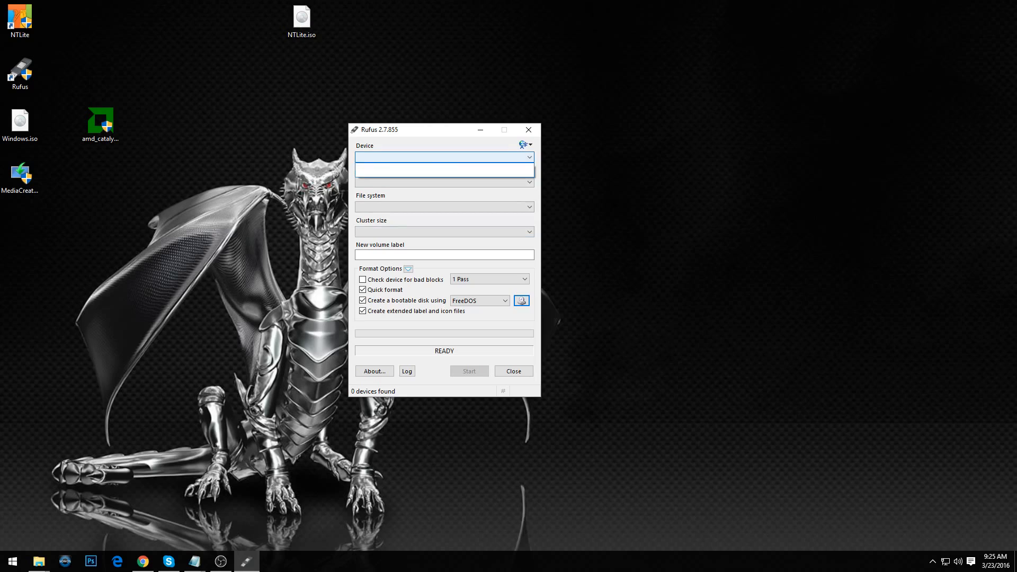
{"action": "left_click", "coordinate": [444, 156]}
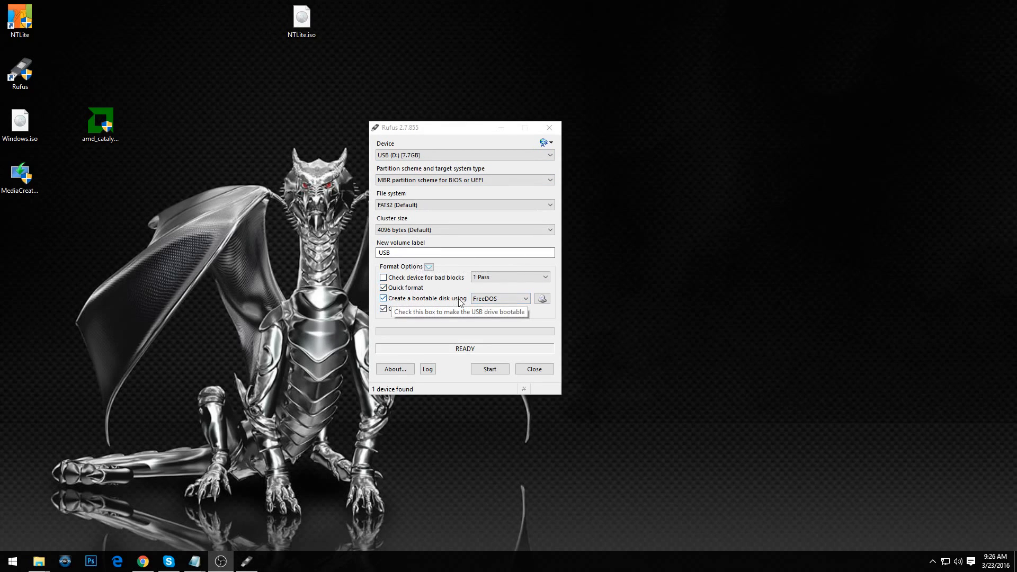
{"action": "left_click", "coordinate": [542, 300]}
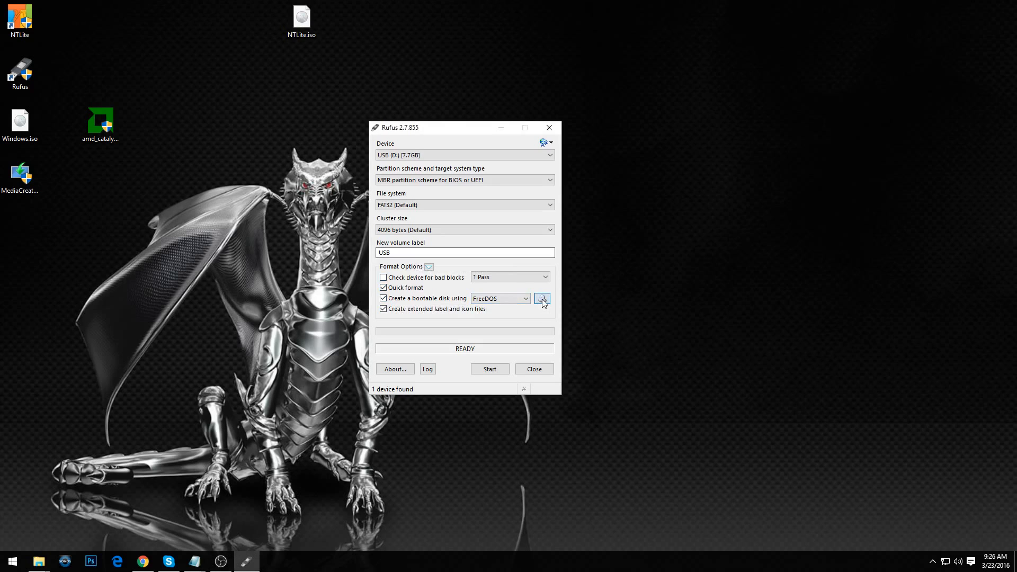
{"action": "left_click", "coordinate": [519, 254]}
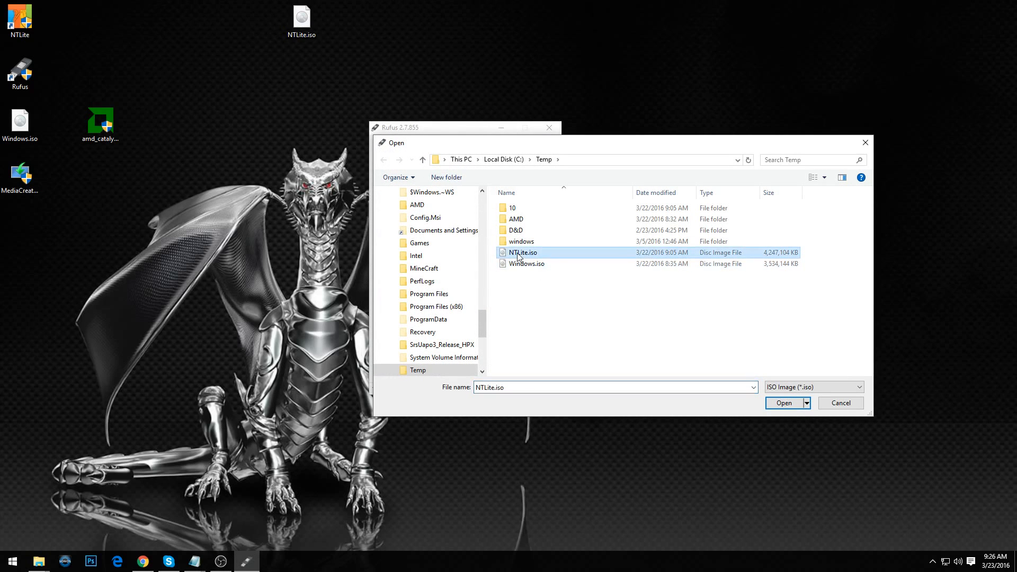
{"action": "left_click", "coordinate": [784, 403]}
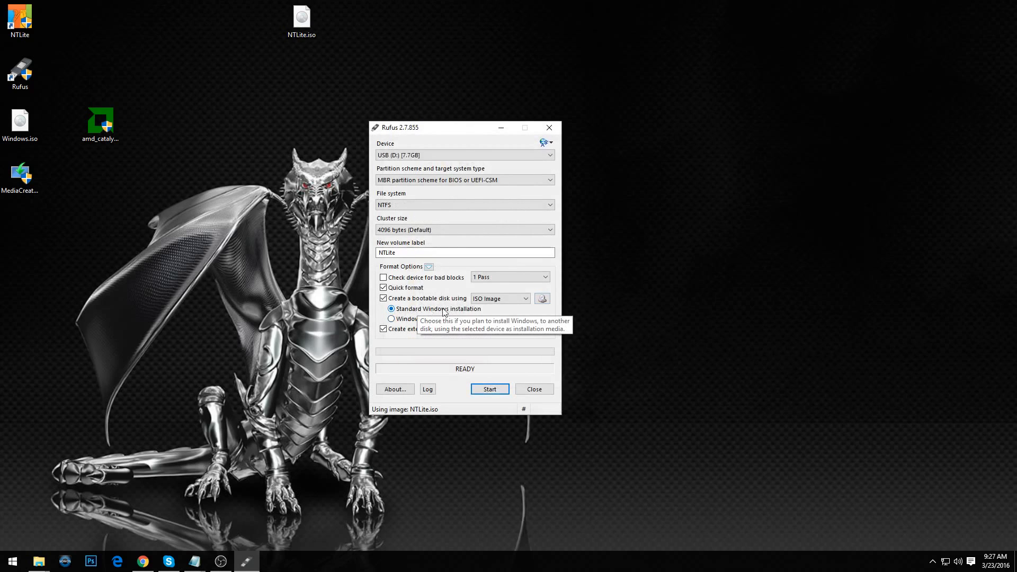
{"action": "left_click_drag", "start_coordinate": [409, 253], "coordinate": [357, 253]}
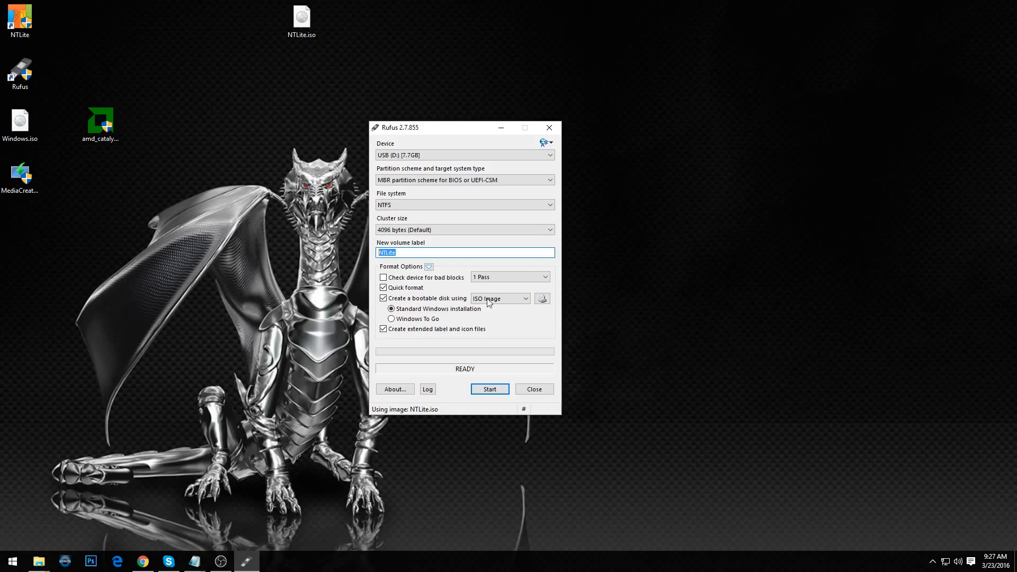
- Set the new volume label to Win10 and write the NTLite.iso image to the USB drive, accepting the erasure of its data
{"action": "type", "text": "Win10"}
{"action": "left_click", "coordinate": [489, 390]}
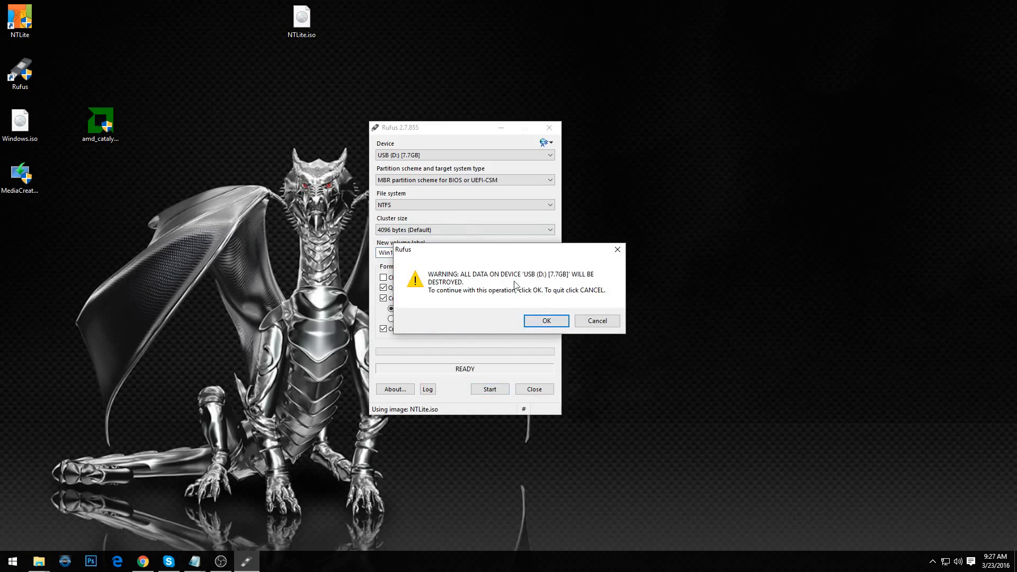
{"action": "left_click", "coordinate": [544, 321]}
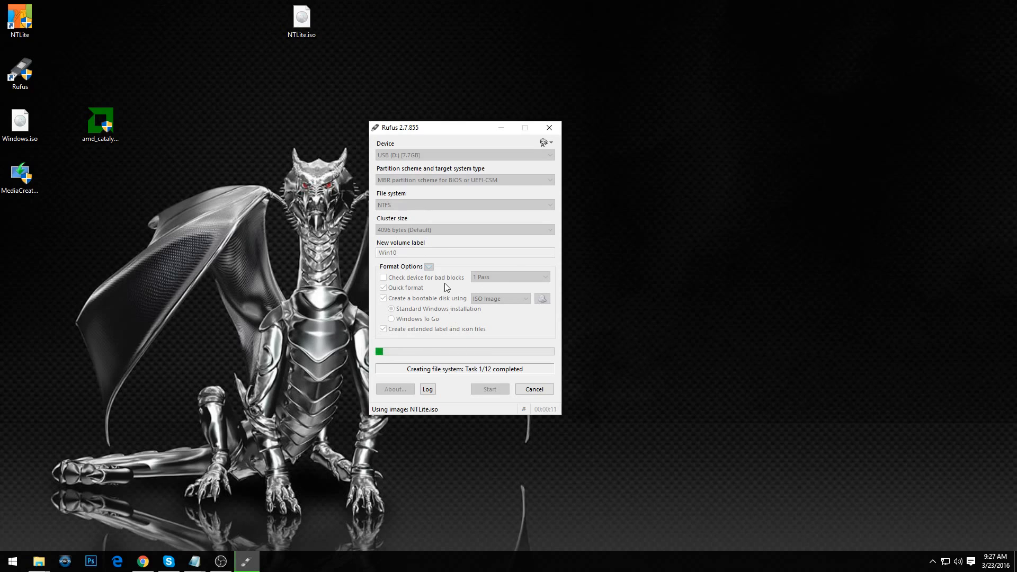
{"action": "left_click", "coordinate": [304, 20]}
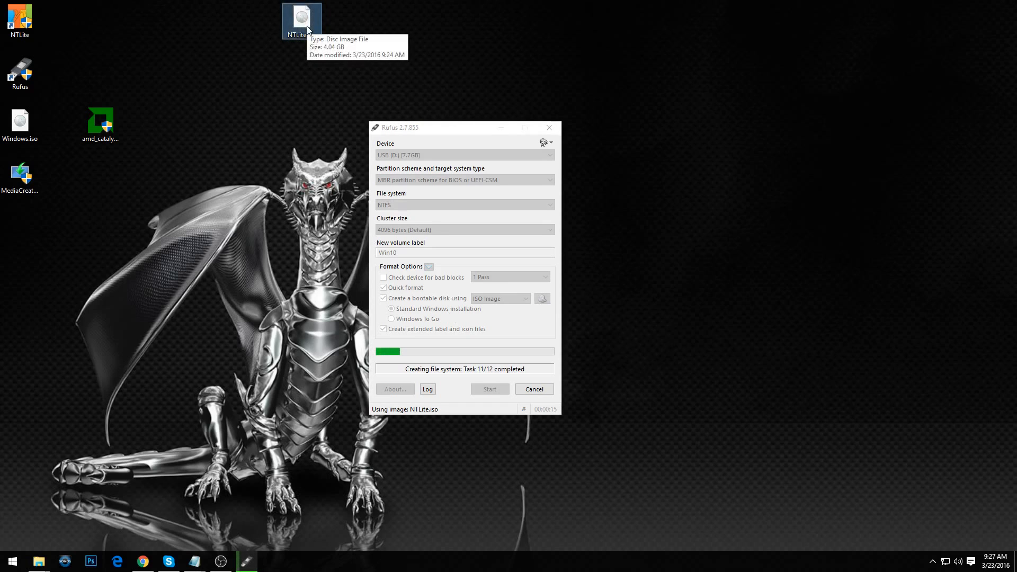
{"action": "left_click", "coordinate": [106, 135]}
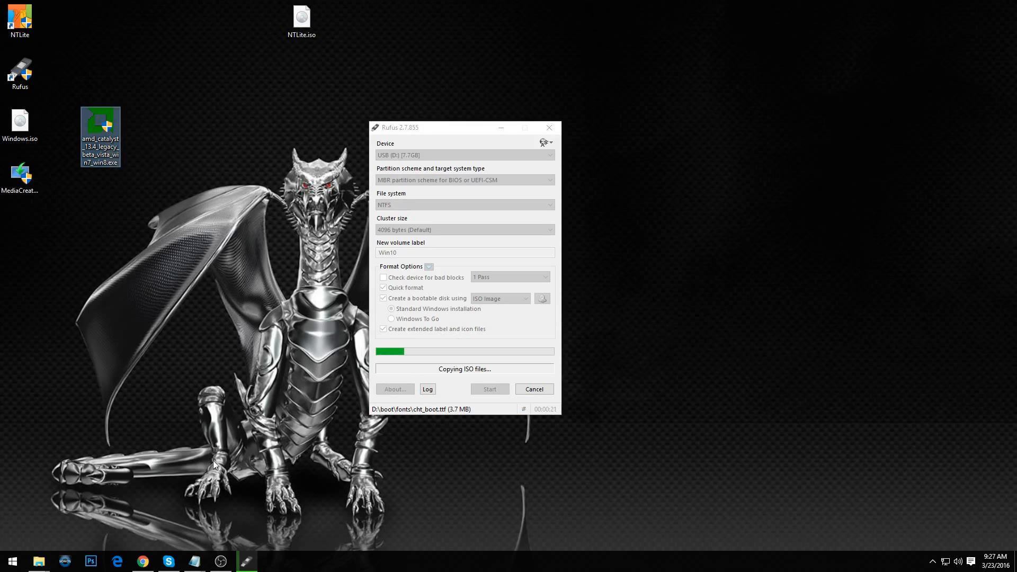
{"action": "mouse_move", "coordinate": [195, 561]}
{"action": "left_click", "coordinate": [239, 519]}
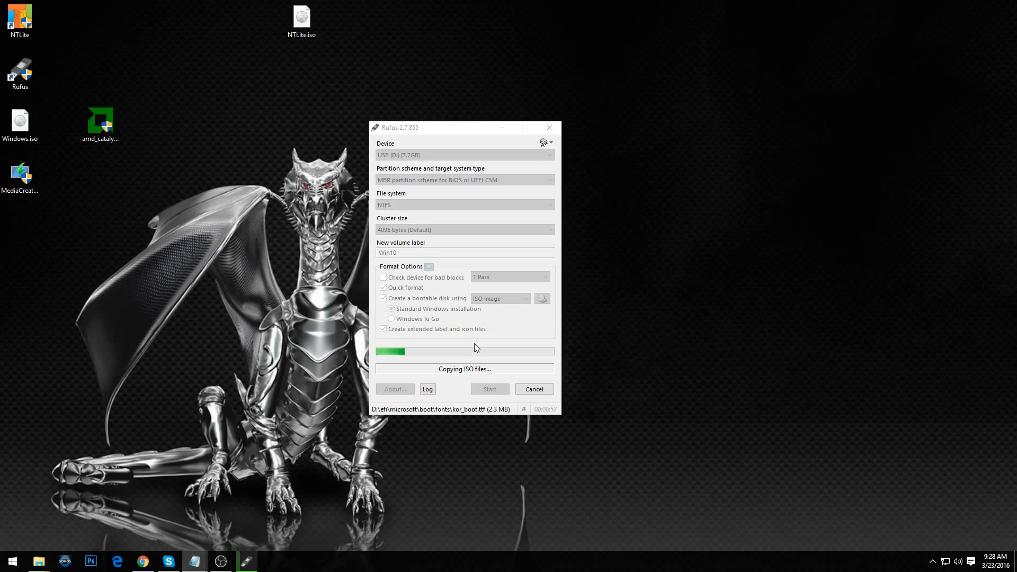
{"action": "left_click", "coordinate": [113, 134]}
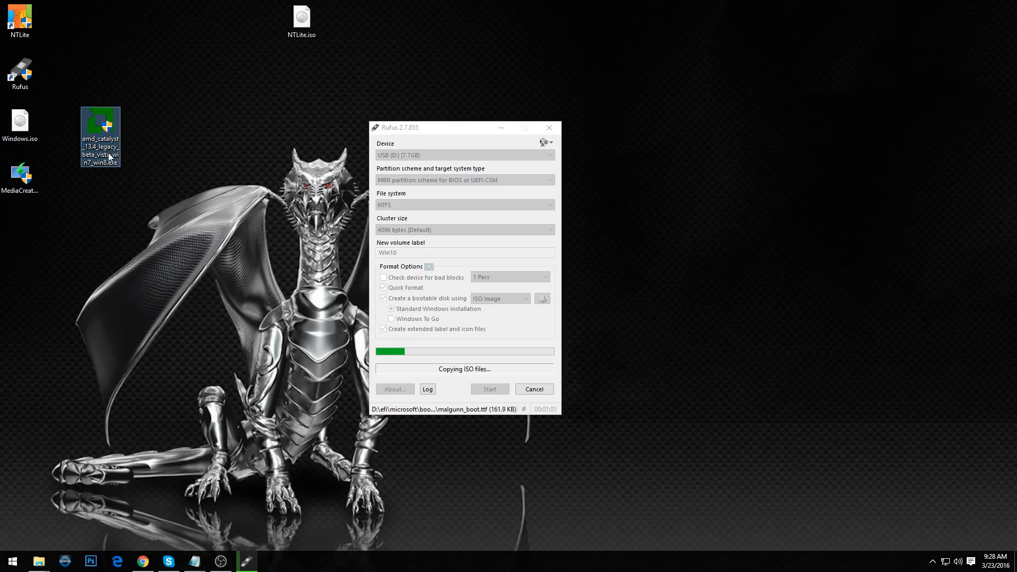
{"action": "mouse_move", "coordinate": [119, 146]}
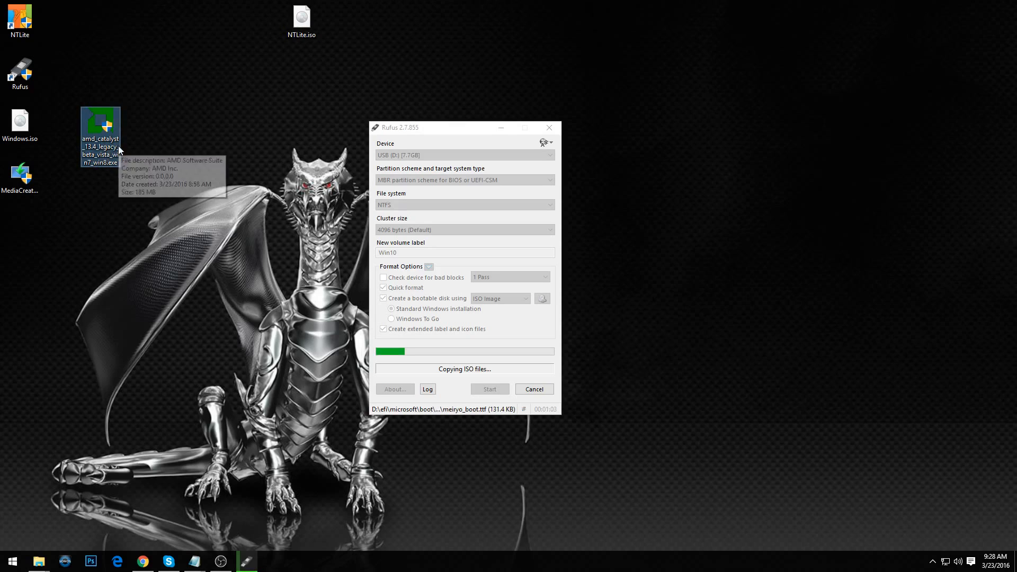